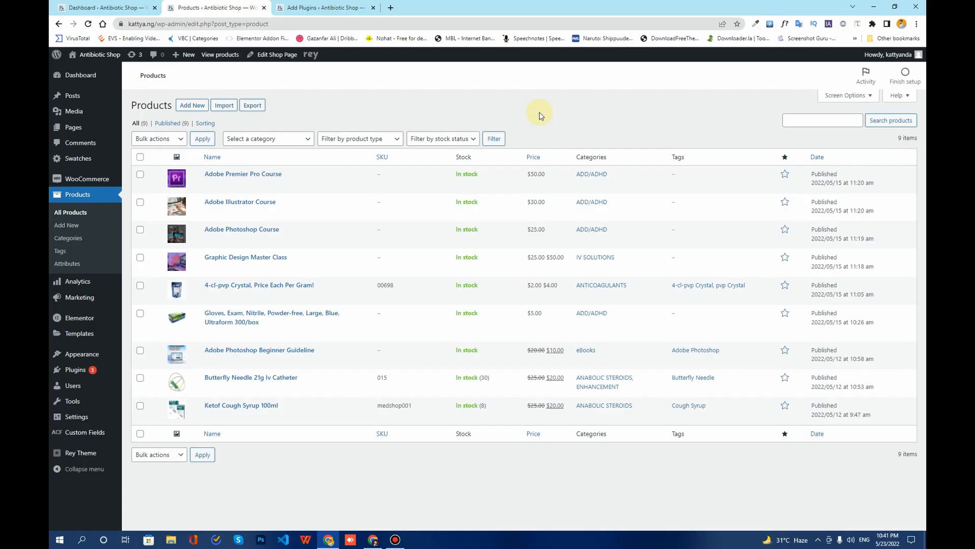
- Install and activate the Product Addons for Woocommerce plugin by Acowebs from the "wooCommerce product addon" search results
{"action": "left_click", "coordinate": [321, 8]}
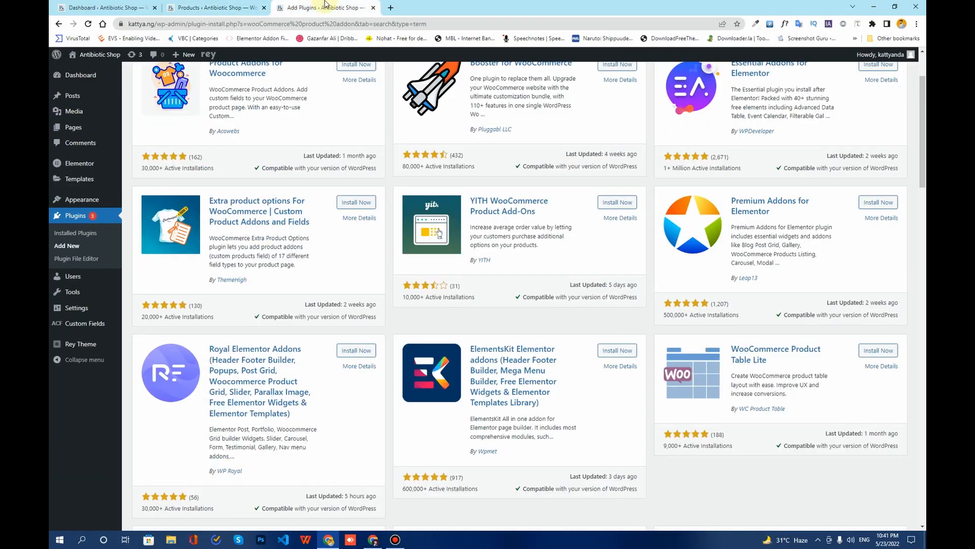
{"action": "scroll", "coordinate": [184, 199], "scroll_direction": "up", "scroll_amount": 2}
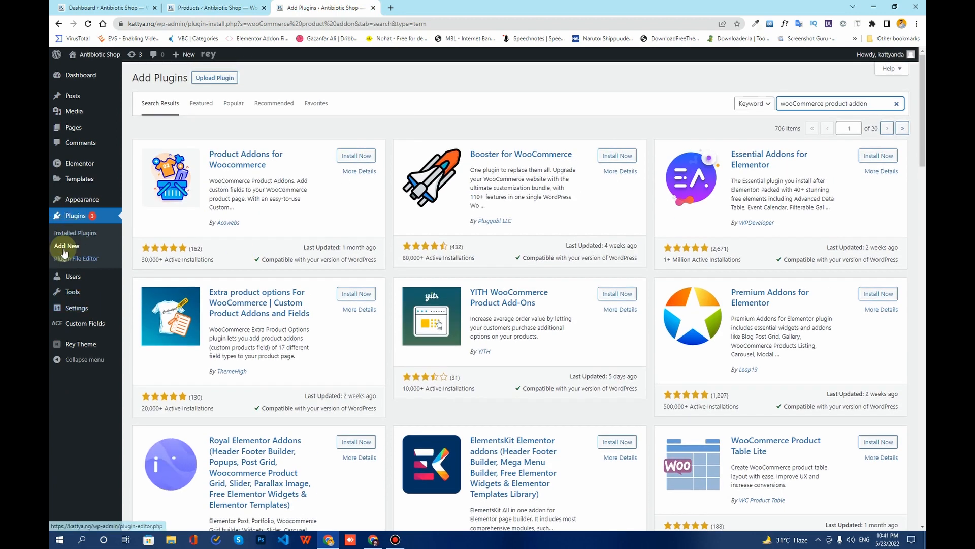
{"action": "left_click_drag", "start_coordinate": [870, 104], "coordinate": [776, 113]}
{"action": "left_click", "coordinate": [869, 104]}
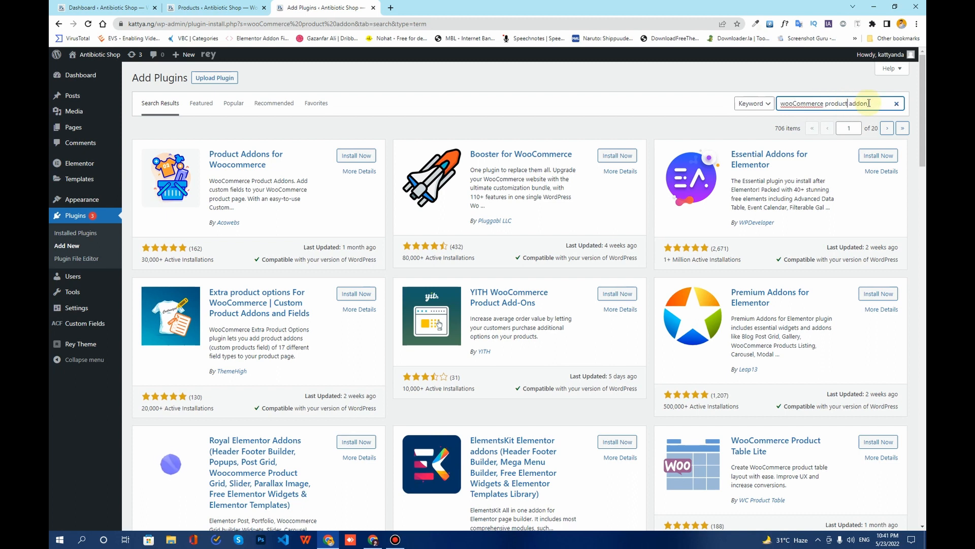
{"action": "left_click_drag", "start_coordinate": [869, 103], "coordinate": [782, 105]}
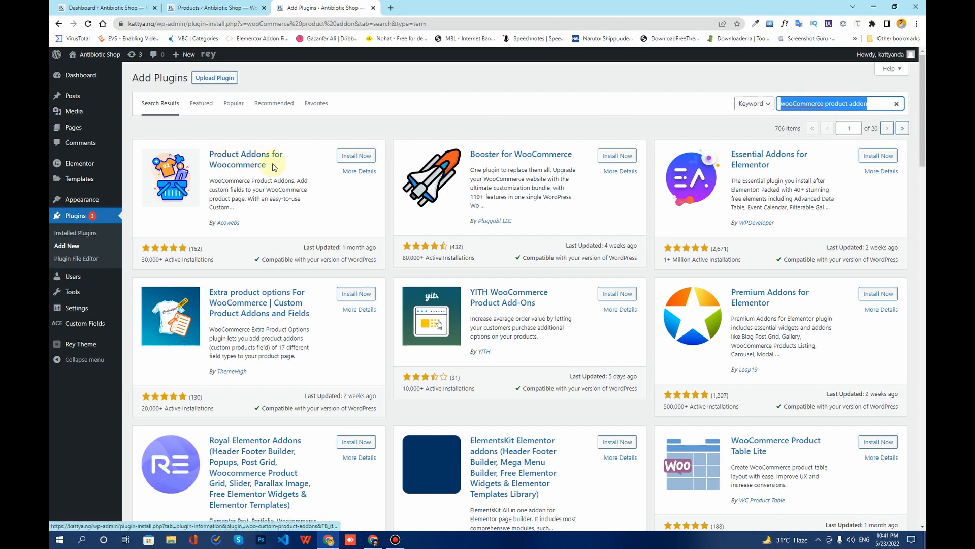
{"action": "left_click", "coordinate": [349, 158]}
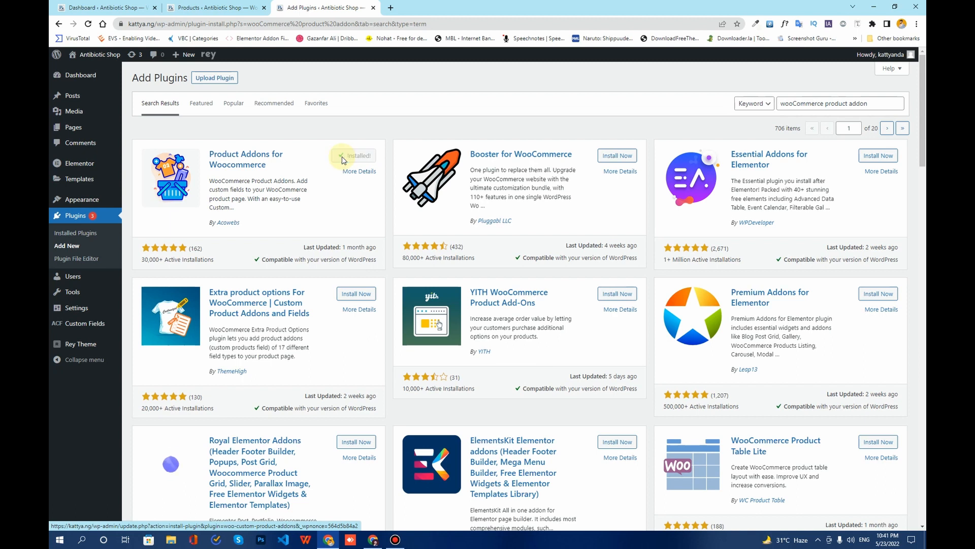
{"action": "left_click", "coordinate": [361, 157]}
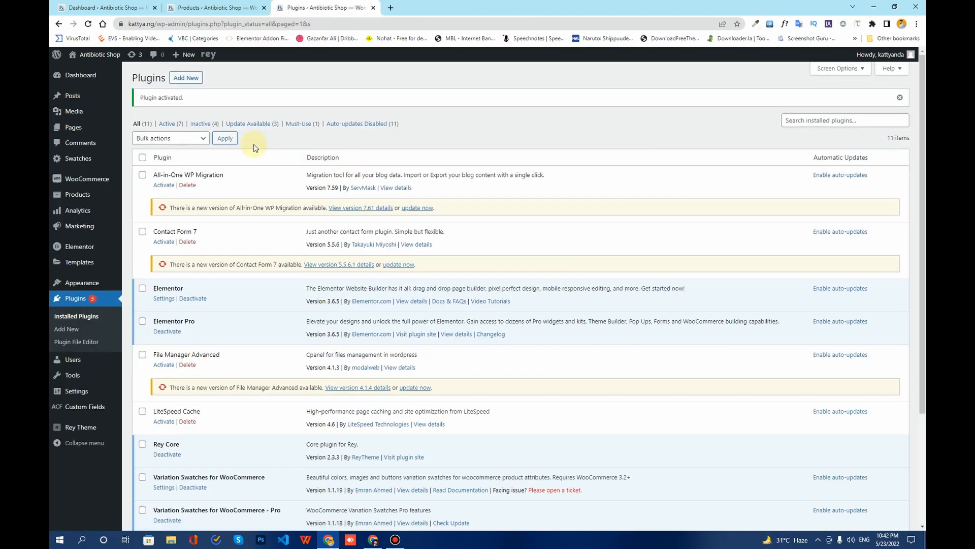
- Go to the Custom Product Addons forms and start a new product form
{"action": "scroll", "coordinate": [255, 147], "scroll_direction": "down", "scroll_amount": 3}
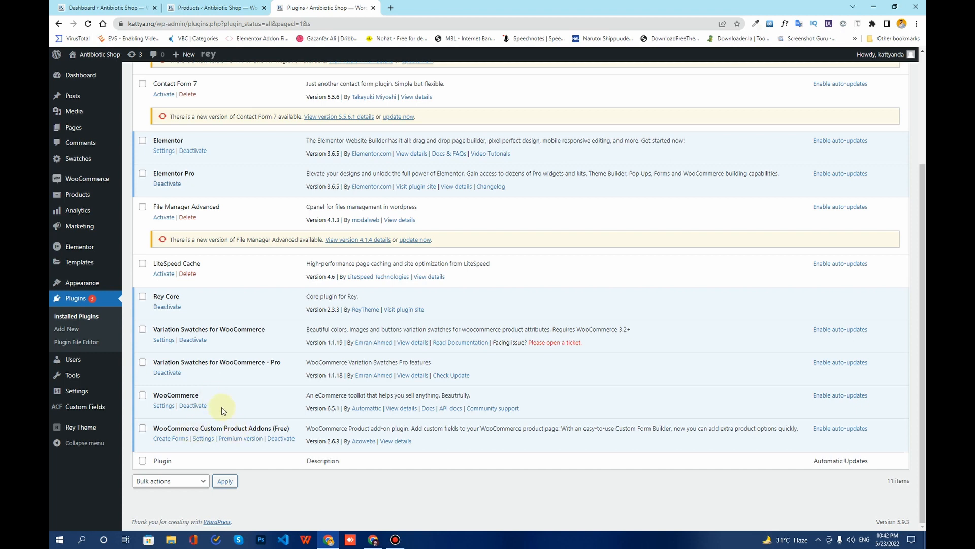
{"action": "scroll", "coordinate": [193, 366], "scroll_direction": "up", "scroll_amount": 1}
{"action": "mouse_move", "coordinate": [97, 182]}
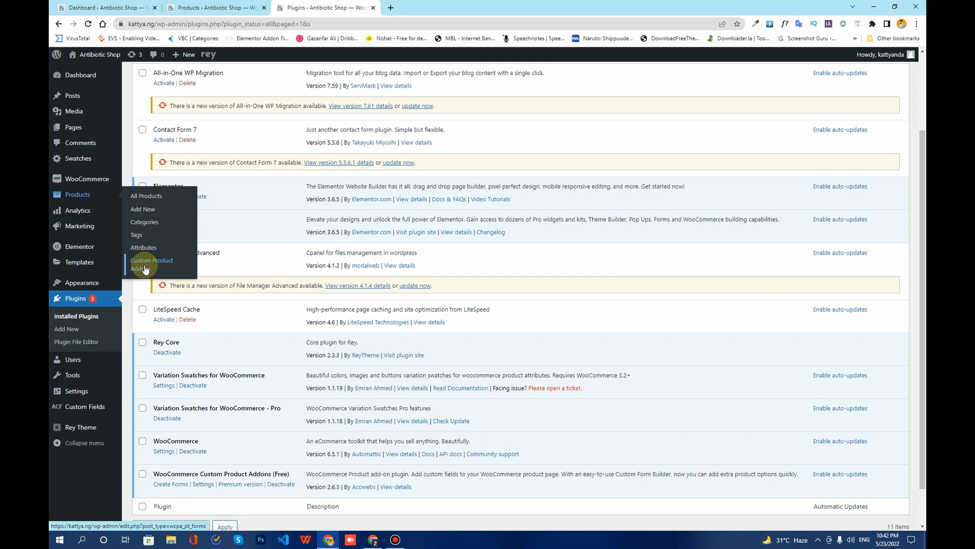
{"action": "left_click", "coordinate": [146, 269]}
{"action": "key", "text": "ctrl+shift+Tab"}
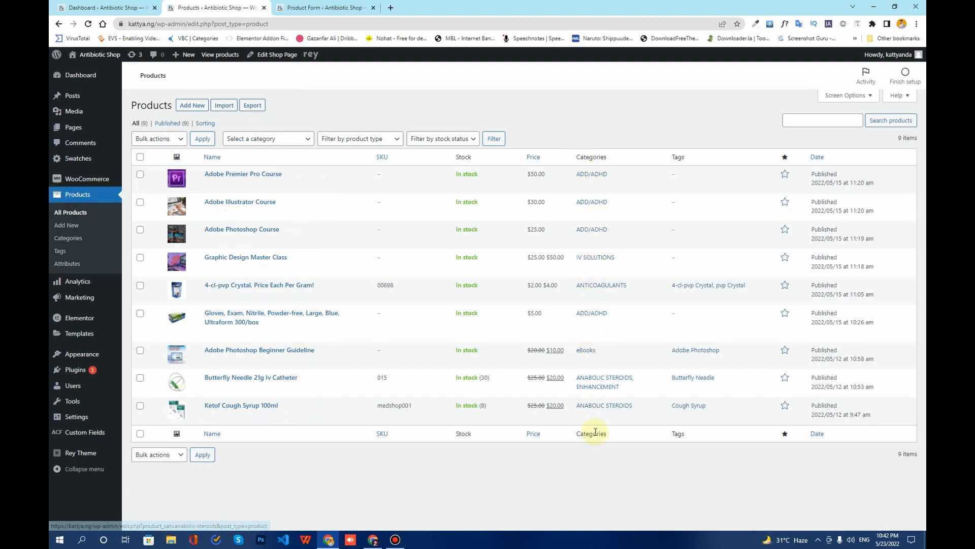
{"action": "left_click", "coordinate": [328, 6]}
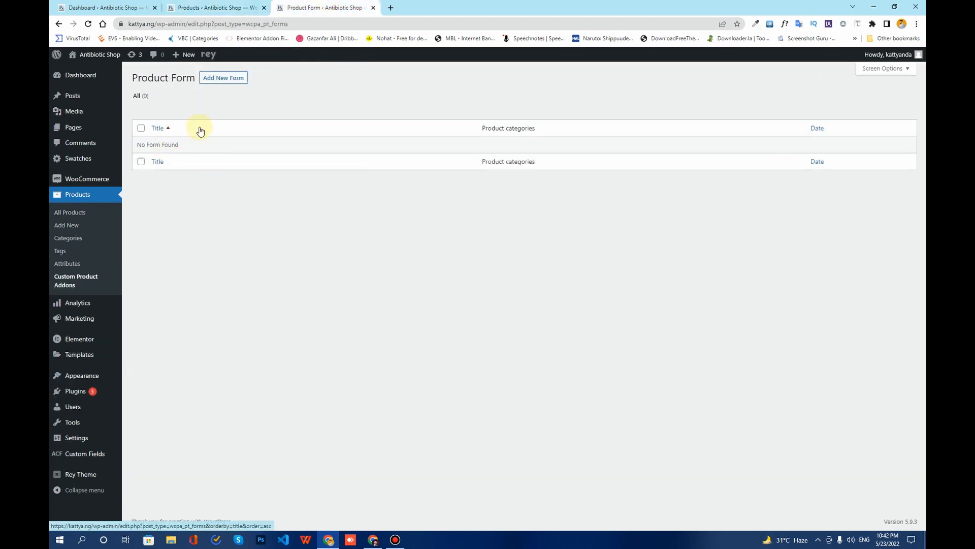
{"action": "left_click", "coordinate": [221, 84]}
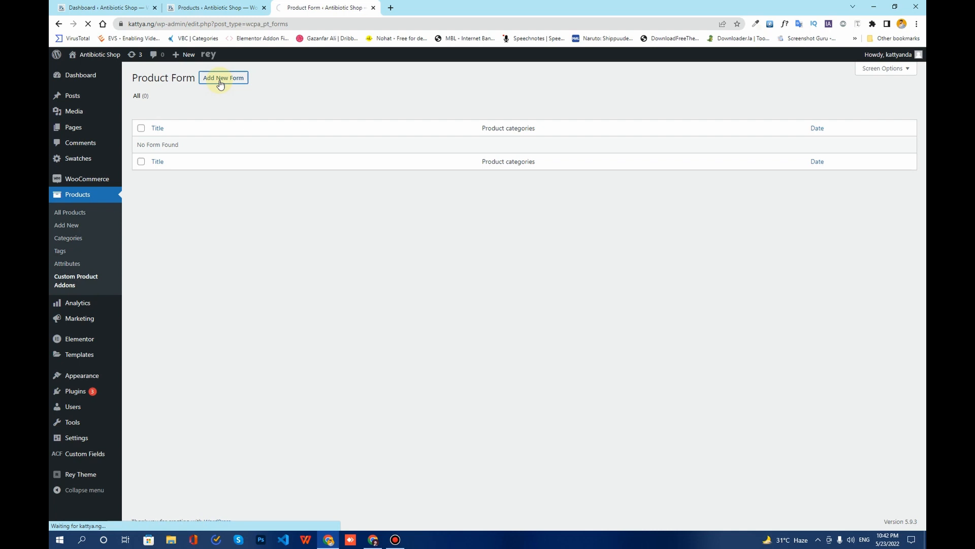
- View the store page of the 4-cl-pvp Crystal product and review its title, price and description
{"action": "left_click", "coordinate": [213, 7]}
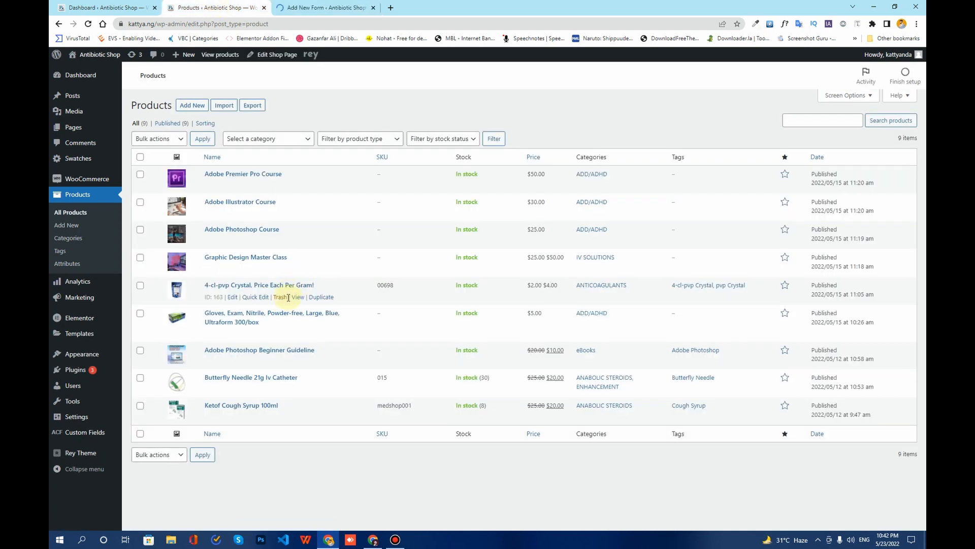
{"action": "left_click", "coordinate": [298, 297]}
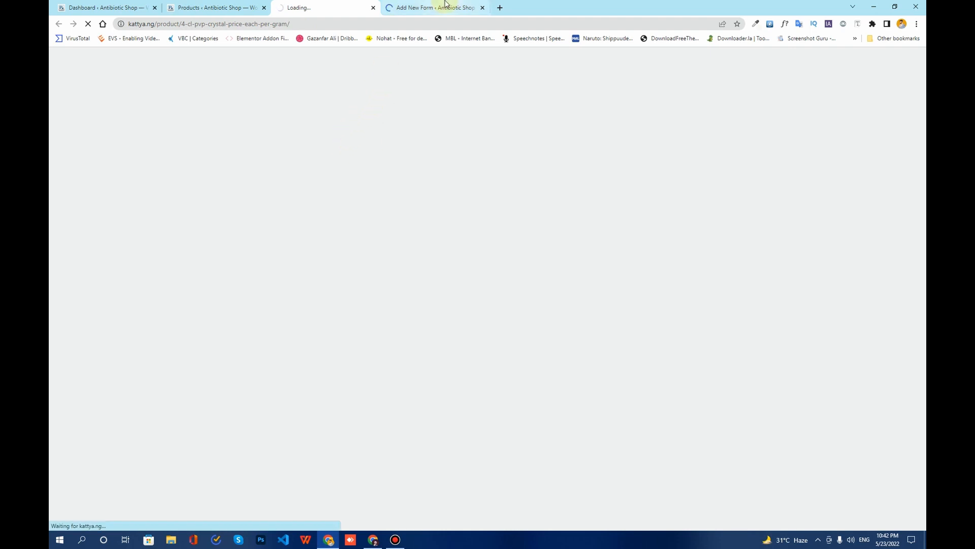
{"action": "left_click", "coordinate": [445, 6]}
{"action": "key", "text": "ctrl+shift+Tab"}
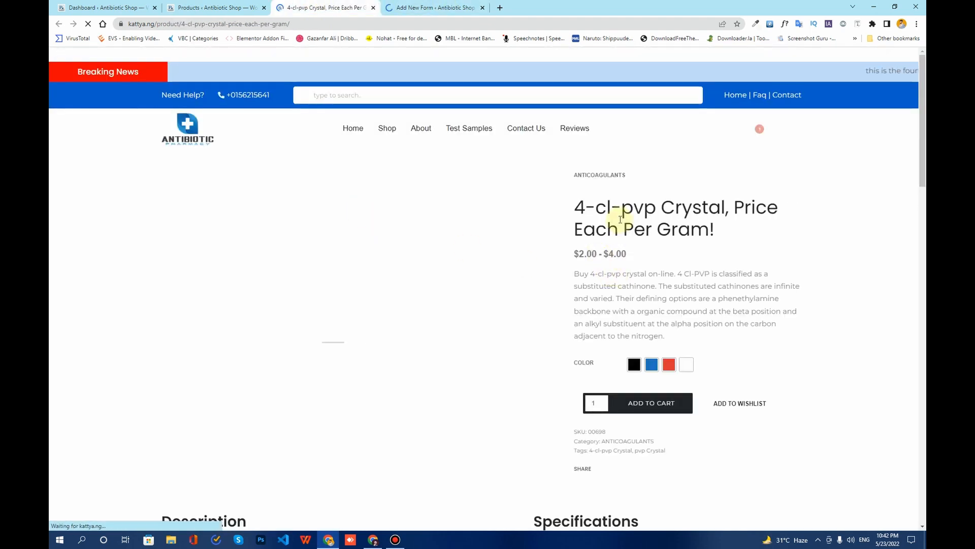
{"action": "left_click_drag", "start_coordinate": [620, 220], "coordinate": [696, 231]}
{"action": "left_click_drag", "start_coordinate": [634, 253], "coordinate": [692, 311]}
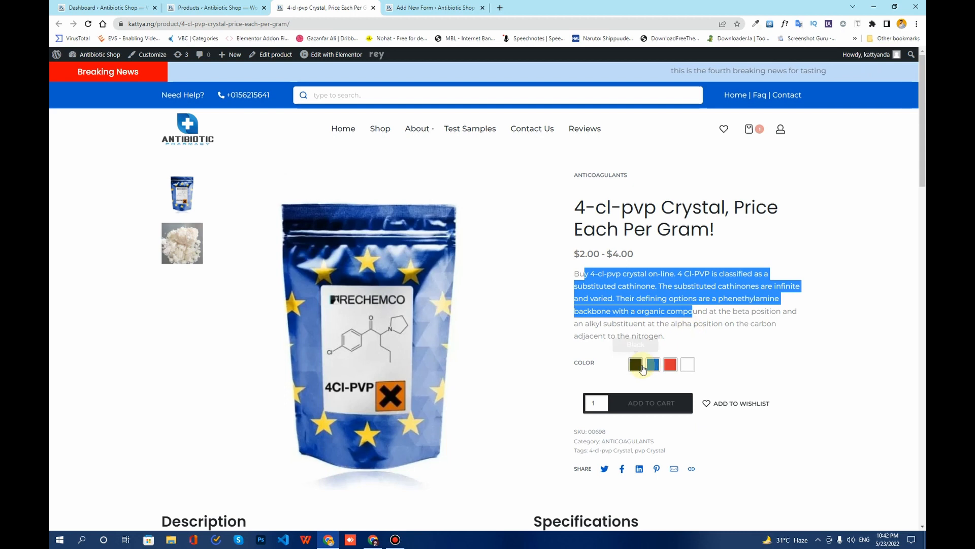
- Try the White and Black color options on the product page, clear the selection and examine the area around Add to Cart
{"action": "left_click", "coordinate": [687, 364]}
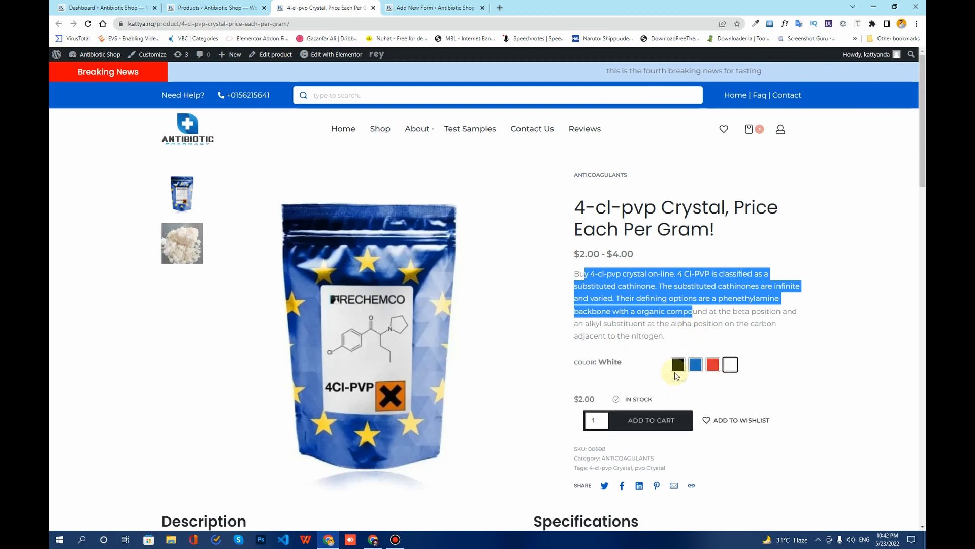
{"action": "left_click", "coordinate": [676, 364]}
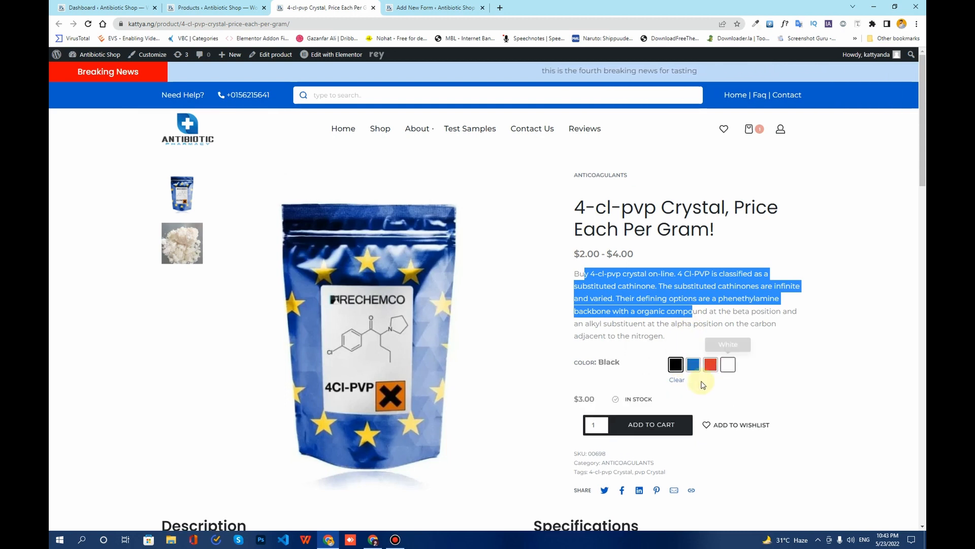
{"action": "left_click", "coordinate": [677, 380]}
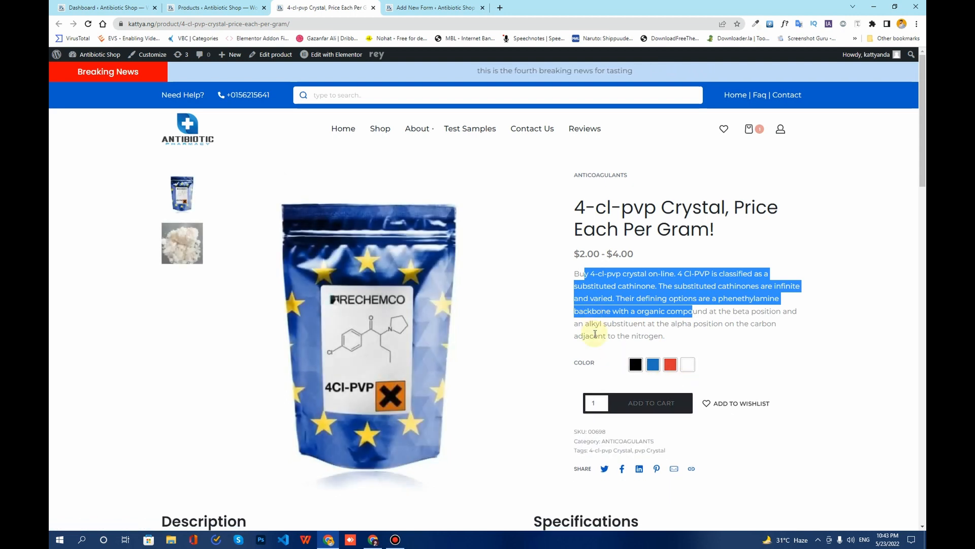
{"action": "scroll", "coordinate": [595, 334], "scroll_direction": "down", "scroll_amount": 2}
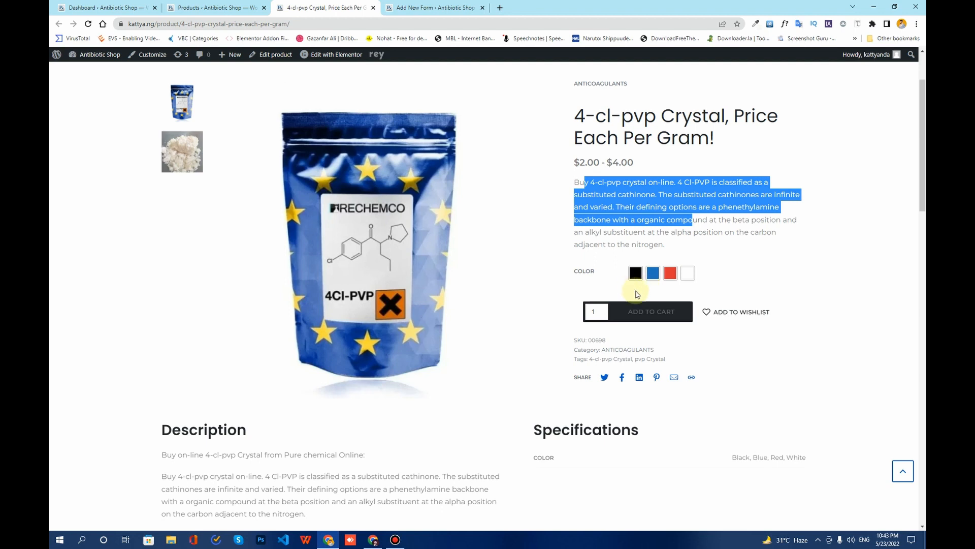
{"action": "left_click", "coordinate": [612, 216]}
- Return to the new form, title it "Message" and add a Text Area field
{"action": "left_click", "coordinate": [429, 7]}
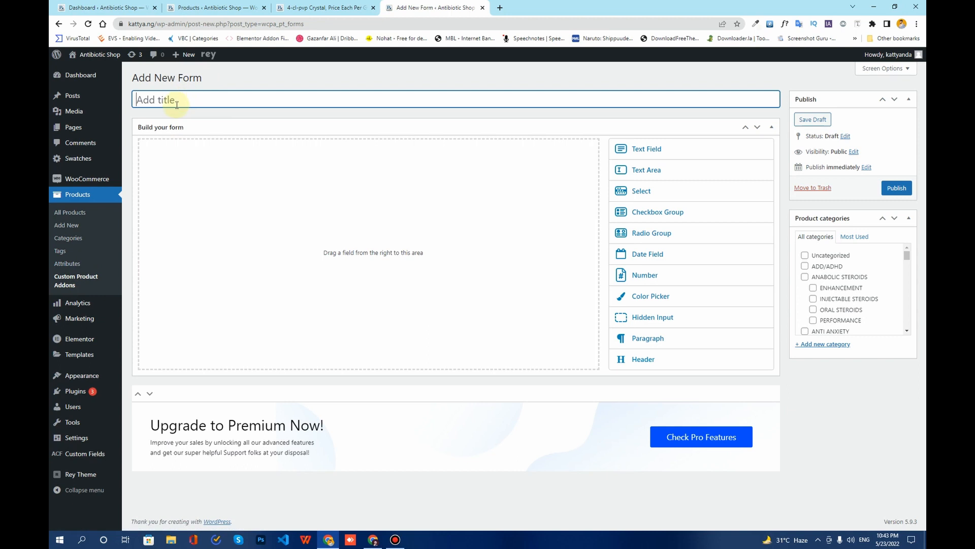
{"action": "type", "text": "Message"}
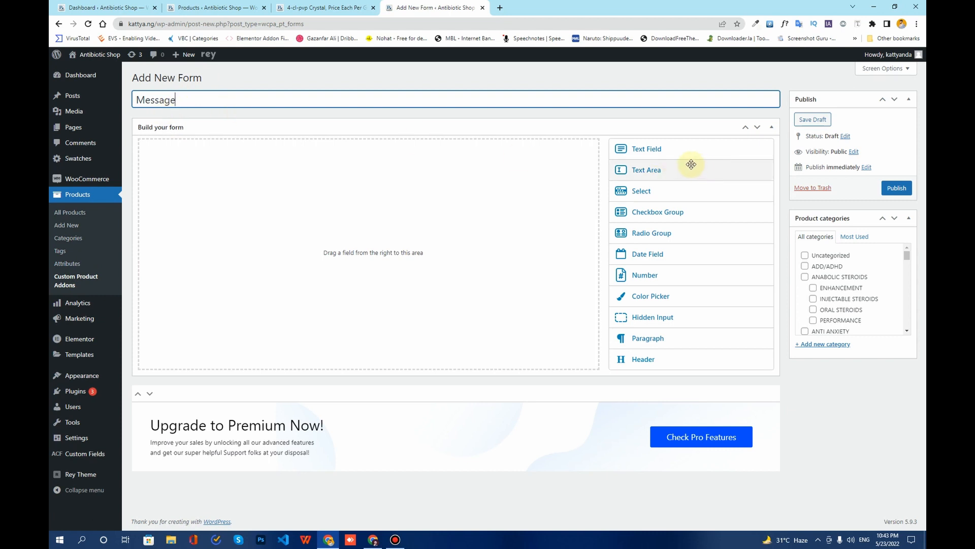
{"action": "left_click", "coordinate": [676, 169]}
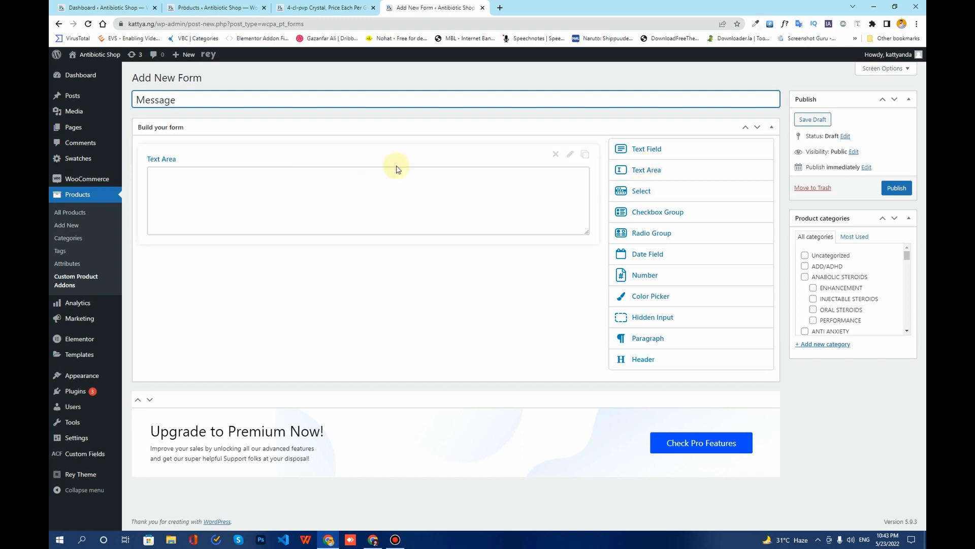
- Make the text area field required and set its label to "Message"
{"action": "left_click", "coordinate": [571, 156]}
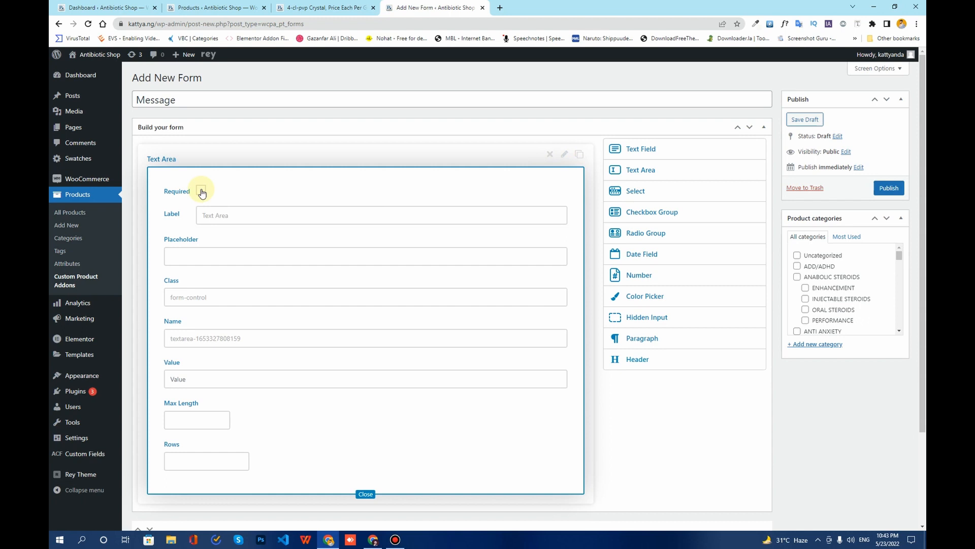
{"action": "left_click", "coordinate": [201, 191]}
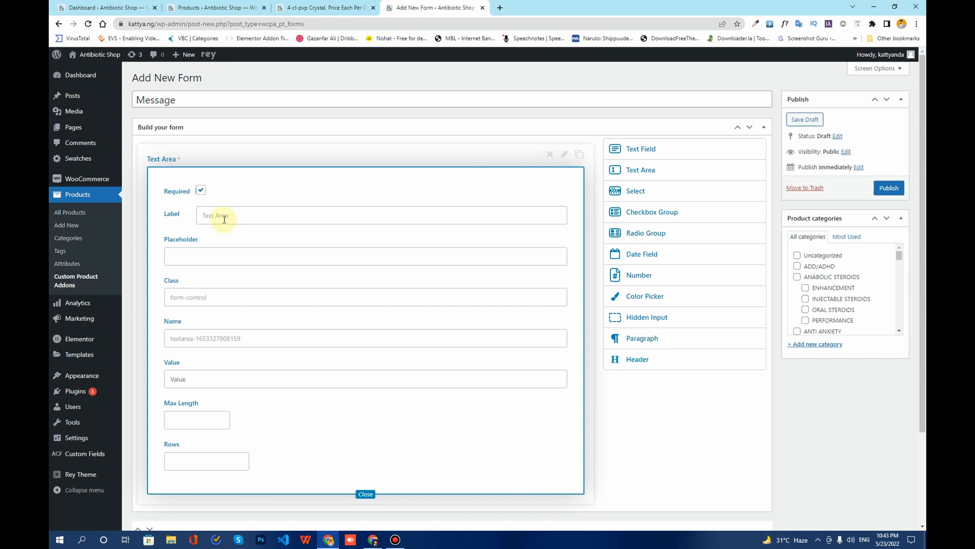
{"action": "left_click_drag", "start_coordinate": [241, 217], "coordinate": [201, 217]}
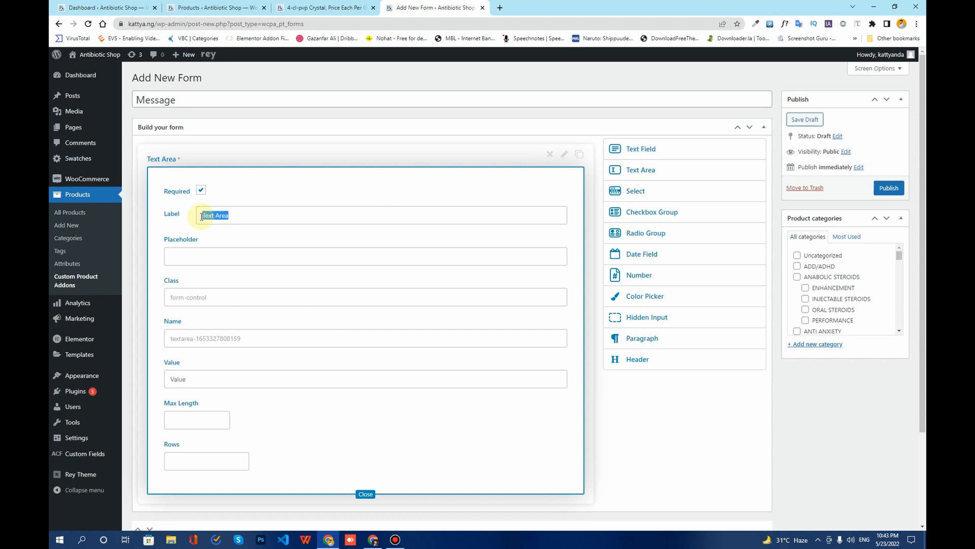
{"action": "type", "text": "Message"}
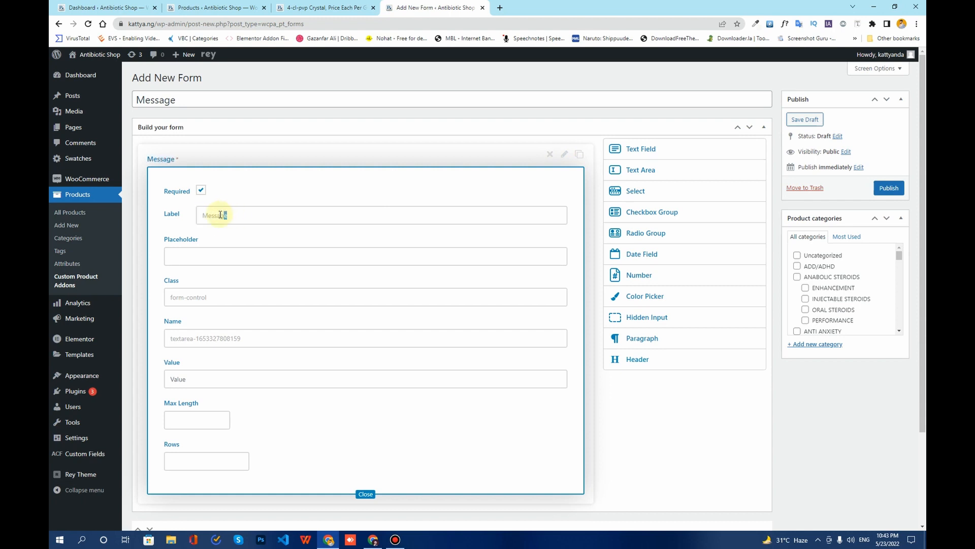
- Set the text area's placeholder to "Enter your message here"
{"action": "left_click_drag", "start_coordinate": [229, 214], "coordinate": [197, 215]}
{"action": "key", "text": "ctrl+c"}
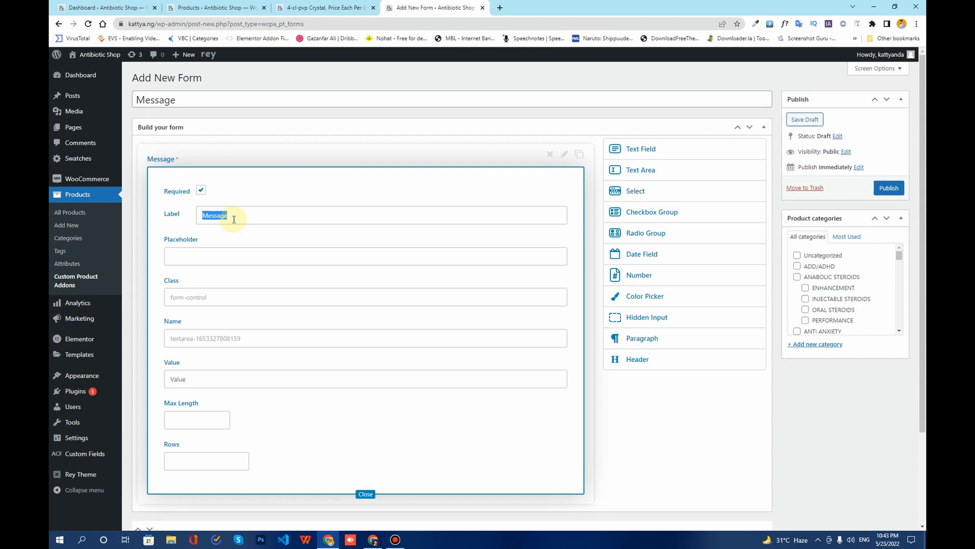
{"action": "left_click", "coordinate": [218, 253]}
{"action": "key", "text": "ctrl+v"}
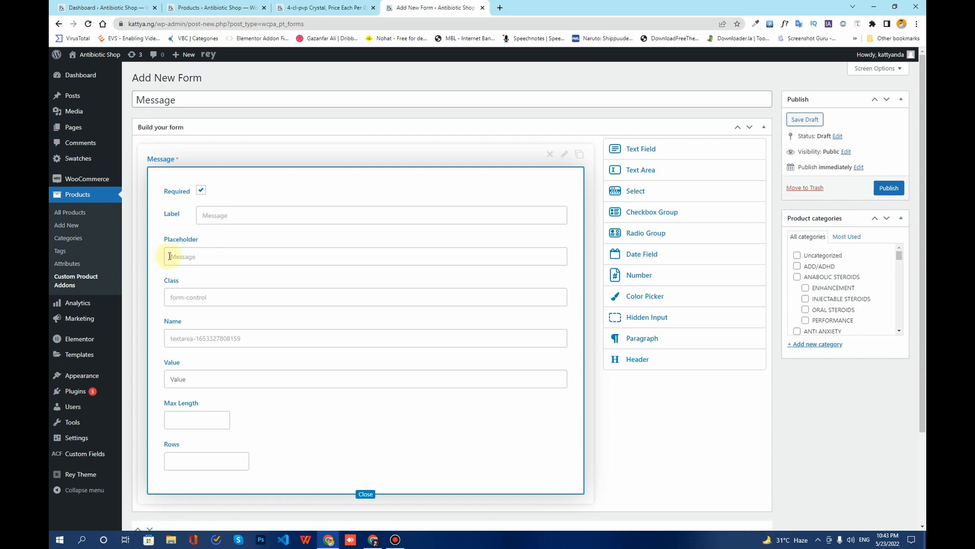
{"action": "type", "text": "Enter you"}
{"action": "key", "text": "BackSpace"}
{"action": "type", "text": "m"}
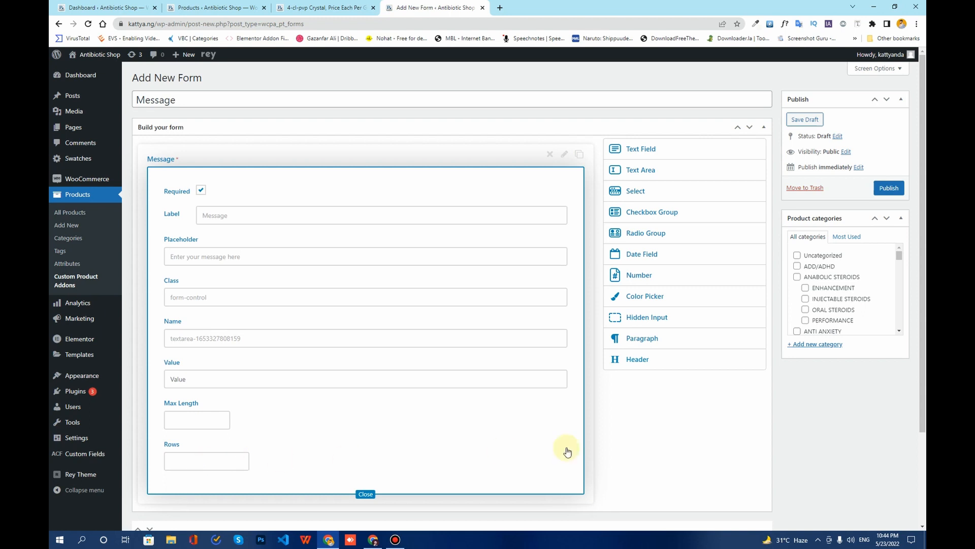
- Check the product's category in the product list, and assign the form to ADD/ADHD, ENHANCEMENT, INJECTABLE STEROIDS, ORAL STEROIDS and PERFORMANCE
{"action": "left_click", "coordinate": [184, 6]}
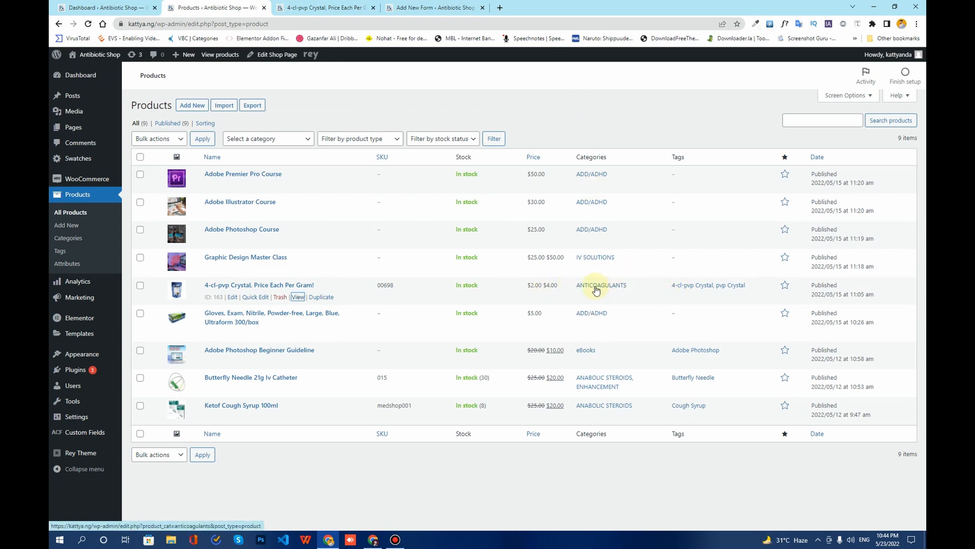
{"action": "left_click", "coordinate": [325, 7]}
{"action": "left_click", "coordinate": [426, 7]}
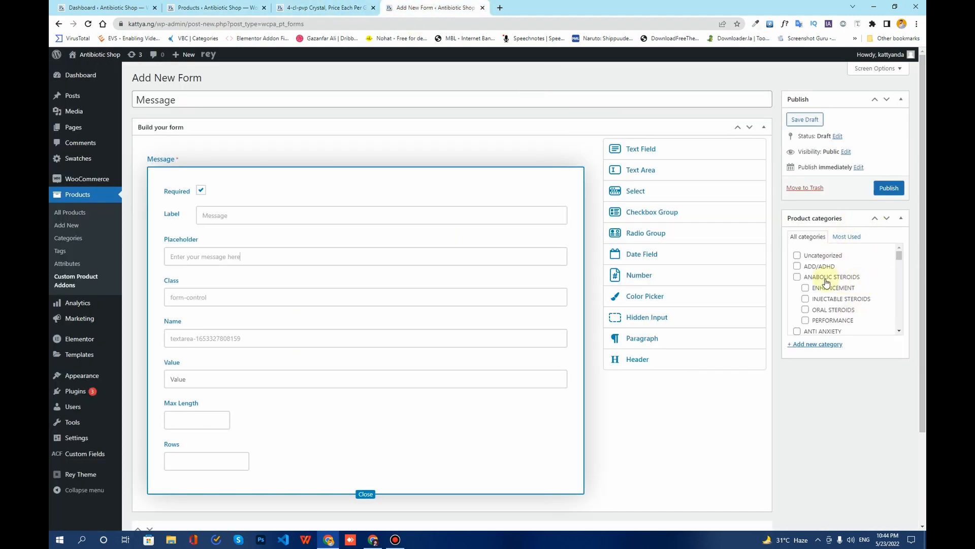
{"action": "scroll", "coordinate": [825, 282], "scroll_direction": "down", "scroll_amount": 5}
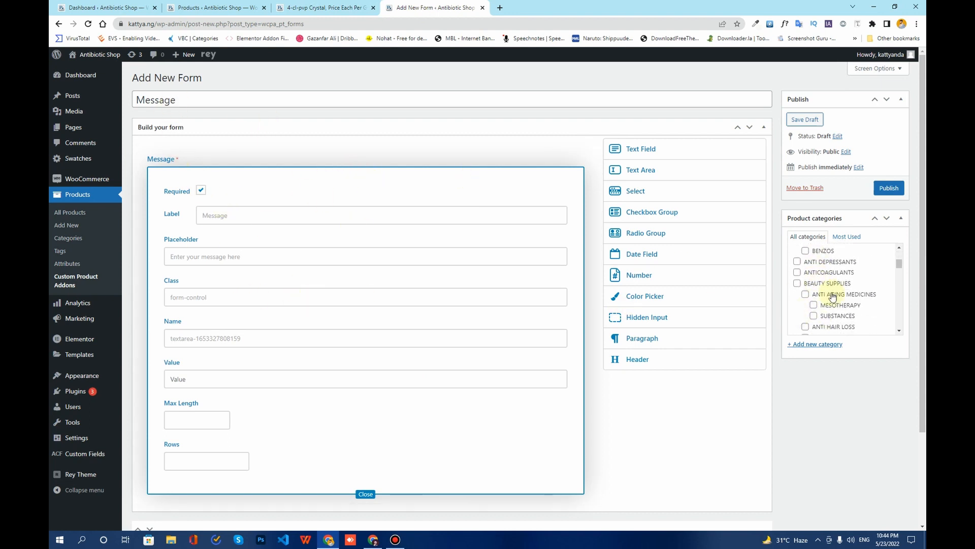
{"action": "scroll", "coordinate": [832, 296], "scroll_direction": "up", "scroll_amount": 5}
{"action": "left_click", "coordinate": [797, 266]}
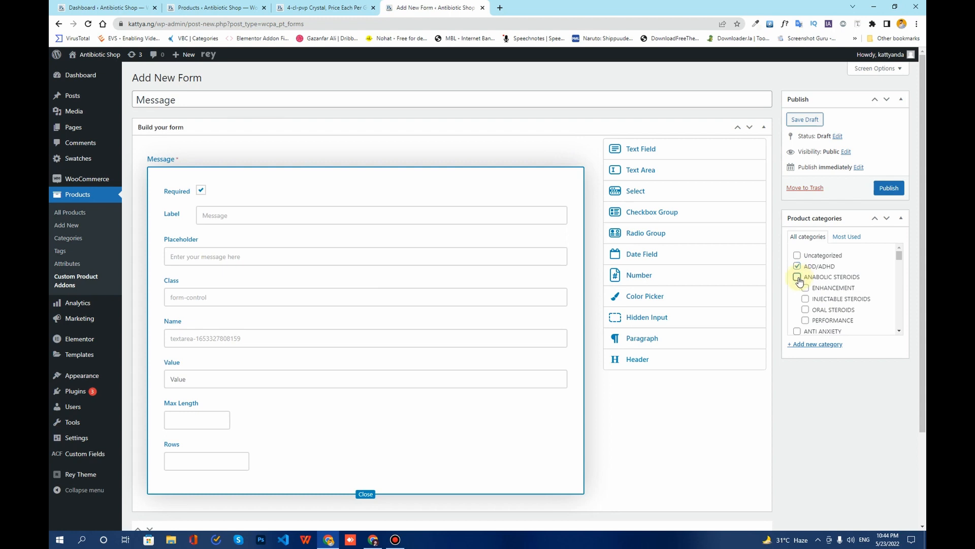
{"action": "left_click", "coordinate": [805, 288]}
{"action": "left_click", "coordinate": [805, 299]}
{"action": "left_click", "coordinate": [805, 310]}
{"action": "left_click", "coordinate": [805, 320]}
- Also assign the form to the BENZOS, ANTI DEPRESSANTS and ANTICOAGULANTS product categories
{"action": "scroll", "coordinate": [823, 305], "scroll_direction": "down", "scroll_amount": 3}
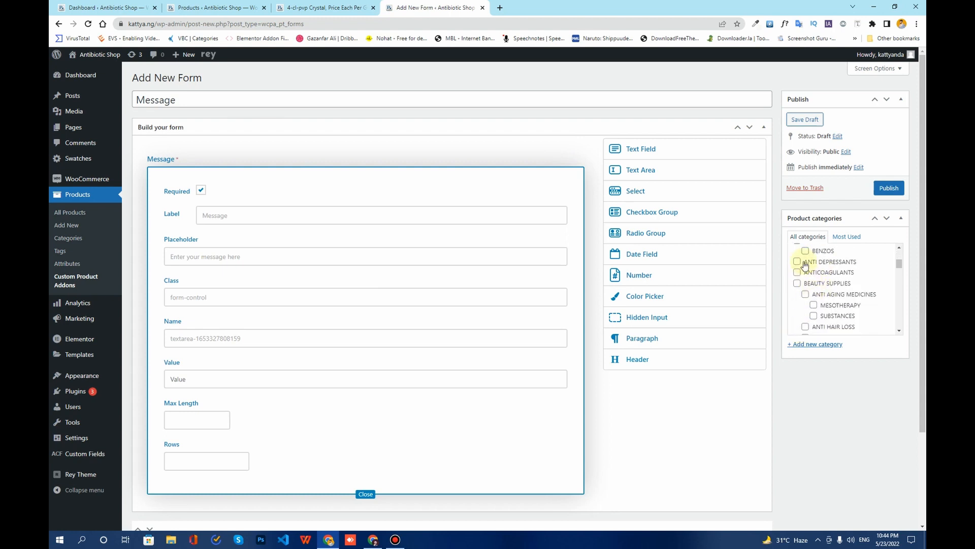
{"action": "left_click", "coordinate": [805, 251]}
{"action": "left_click", "coordinate": [797, 261]}
{"action": "left_click", "coordinate": [796, 272]}
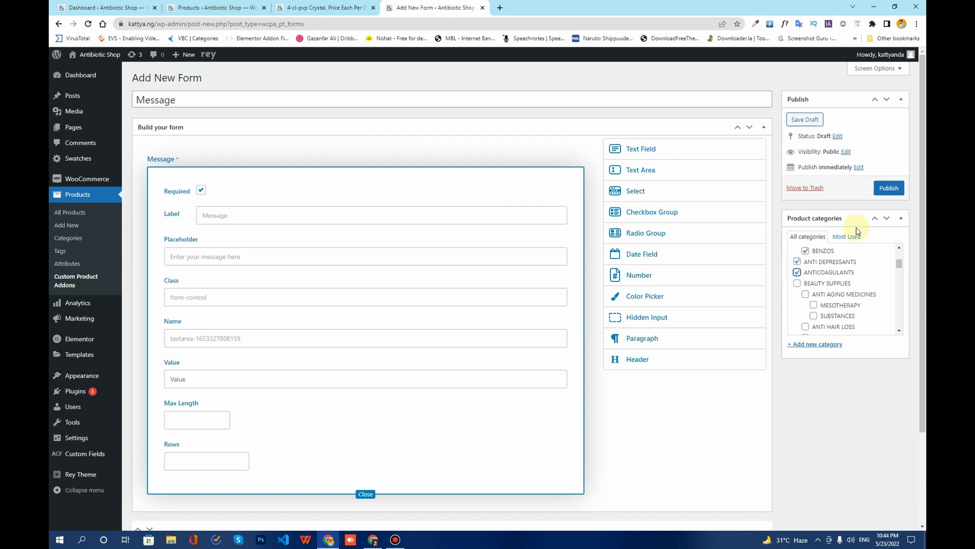
- Publish the form and reload the product page to check the message field
{"action": "left_click", "coordinate": [889, 189]}
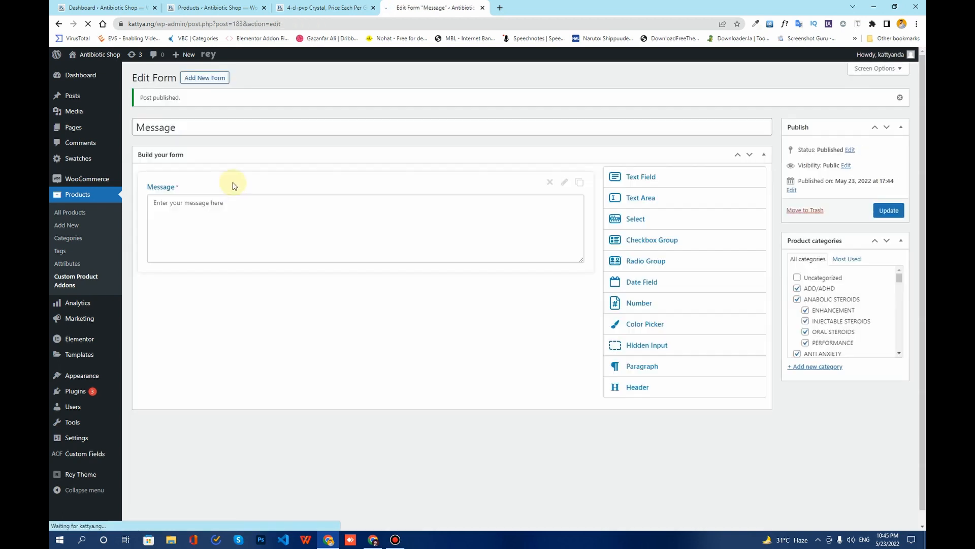
{"action": "left_click", "coordinate": [340, 8]}
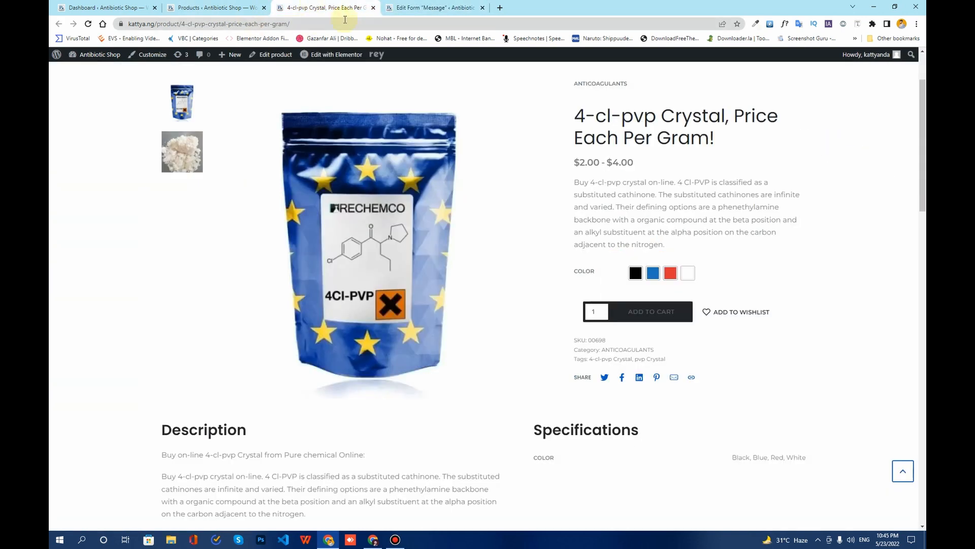
{"action": "key", "text": "F5"}
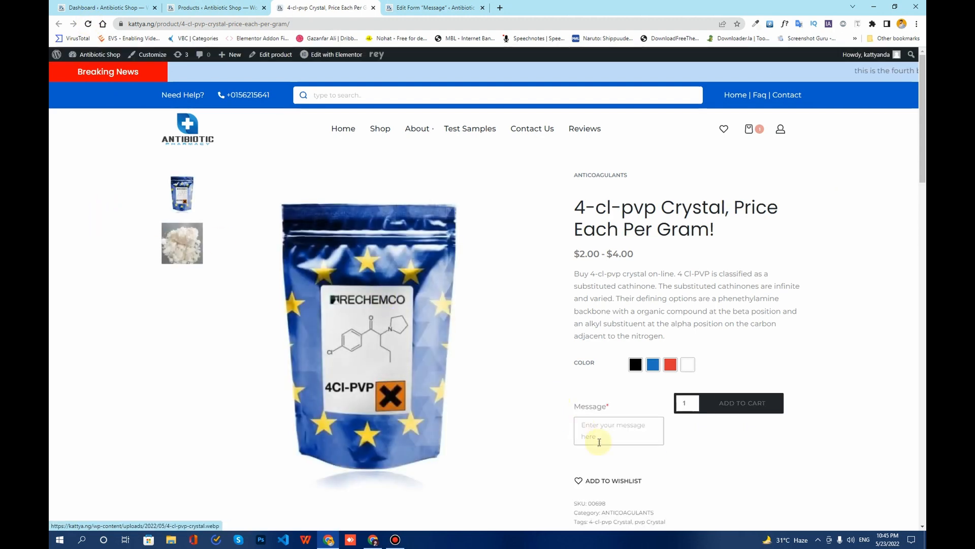
{"action": "left_click", "coordinate": [603, 426]}
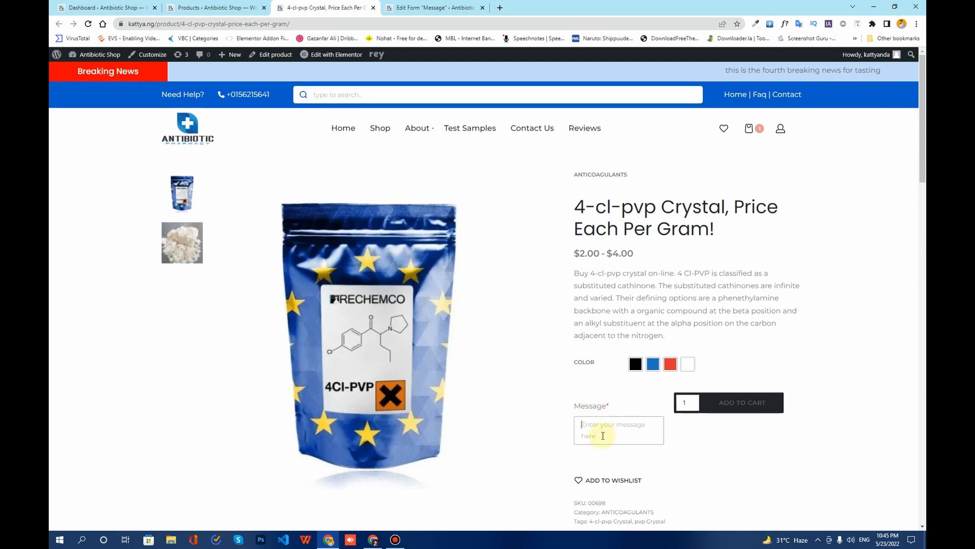
{"action": "scroll", "coordinate": [601, 435], "scroll_direction": "down", "scroll_amount": 6}
{"action": "scroll", "coordinate": [628, 370], "scroll_direction": "up", "scroll_amount": 4}
- Set the message text area's rows to 4 in the form and update the form
{"action": "left_click", "coordinate": [221, 5]}
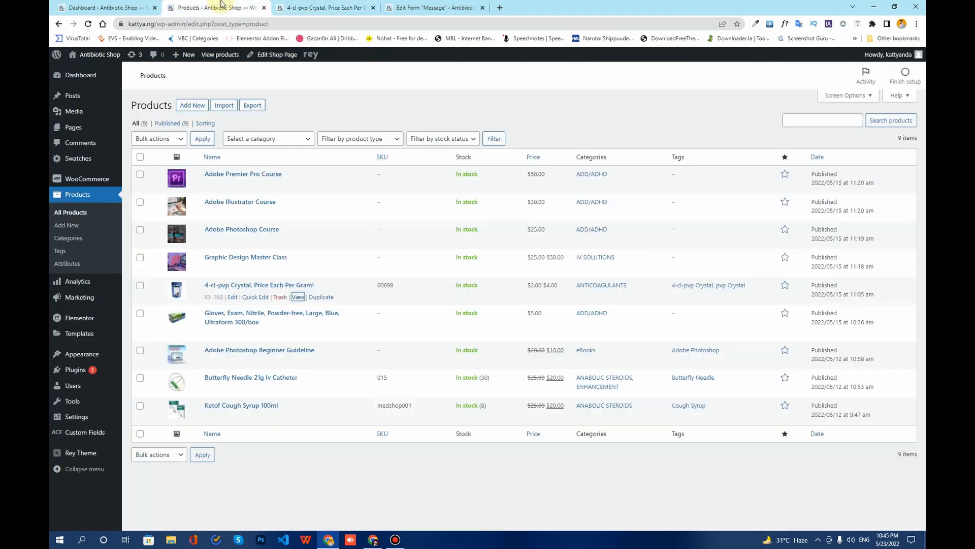
{"action": "left_click", "coordinate": [320, 8]}
{"action": "left_click", "coordinate": [432, 8]}
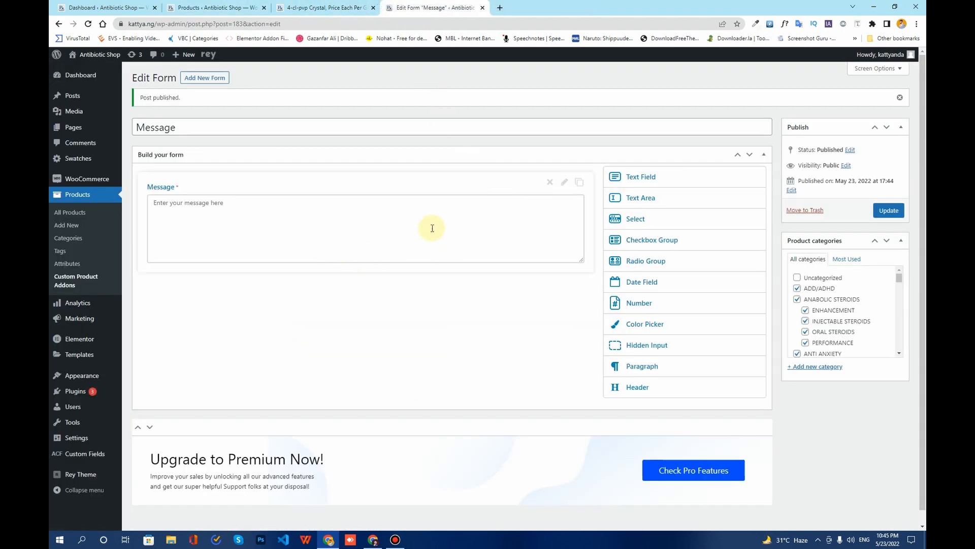
{"action": "left_click", "coordinate": [564, 182]}
{"action": "scroll", "coordinate": [280, 344], "scroll_direction": "down", "scroll_amount": 2}
{"action": "scroll", "coordinate": [280, 345], "scroll_direction": "down", "scroll_amount": 1}
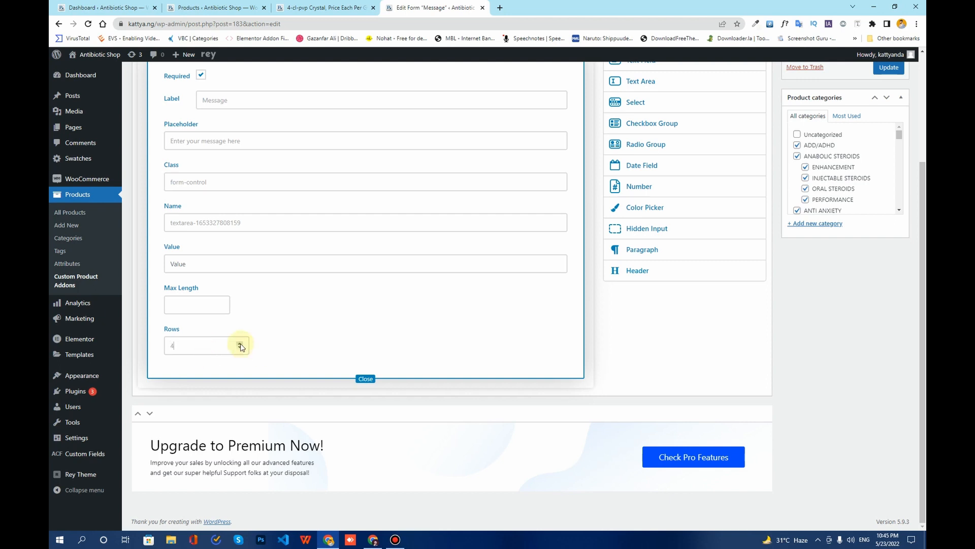
{"action": "scroll", "coordinate": [823, 213], "scroll_direction": "up", "scroll_amount": 2}
{"action": "left_click", "coordinate": [893, 159]}
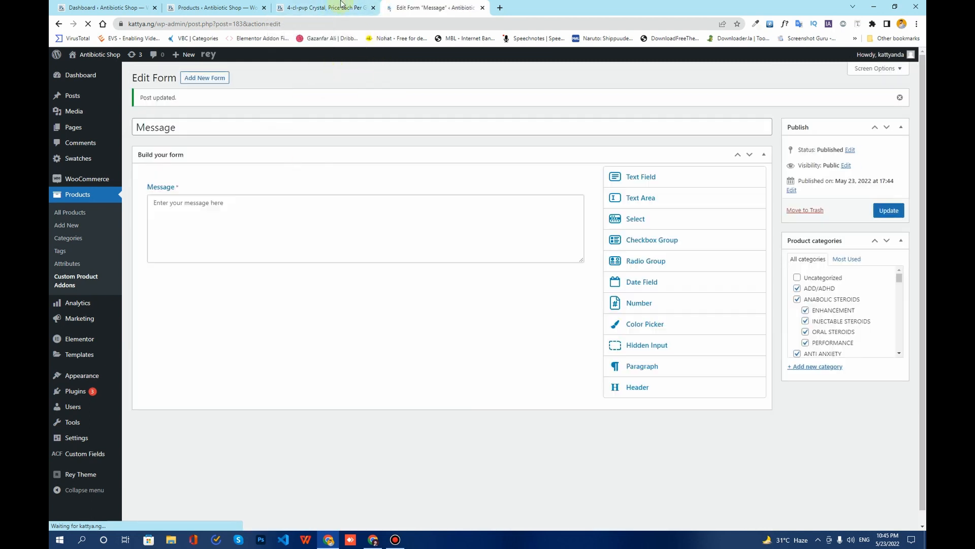
- Reload the product page and examine the height of the message field
{"action": "left_click", "coordinate": [320, 8]}
{"action": "left_click", "coordinate": [179, 60]}
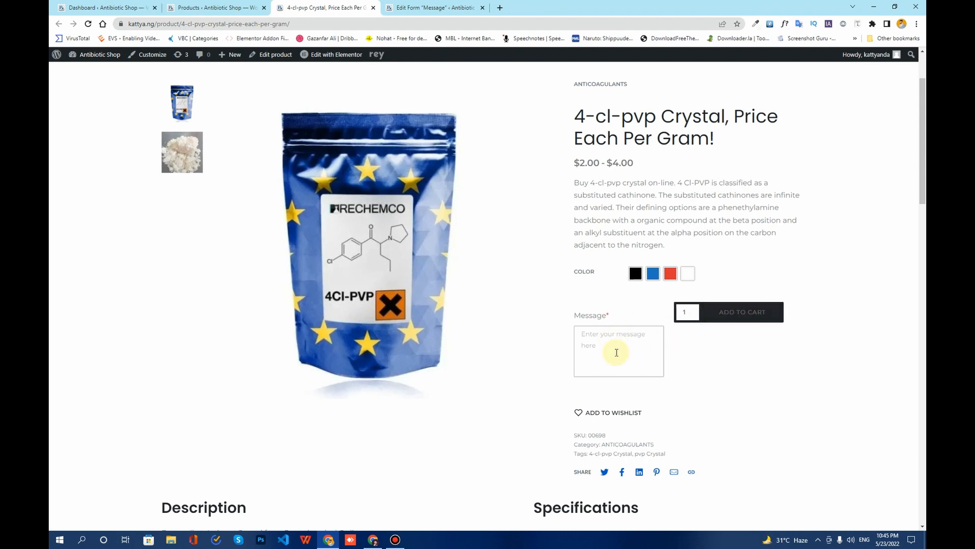
{"action": "scroll", "coordinate": [617, 352], "scroll_direction": "down", "scroll_amount": 5}
{"action": "scroll", "coordinate": [616, 352], "scroll_direction": "up", "scroll_amount": 7}
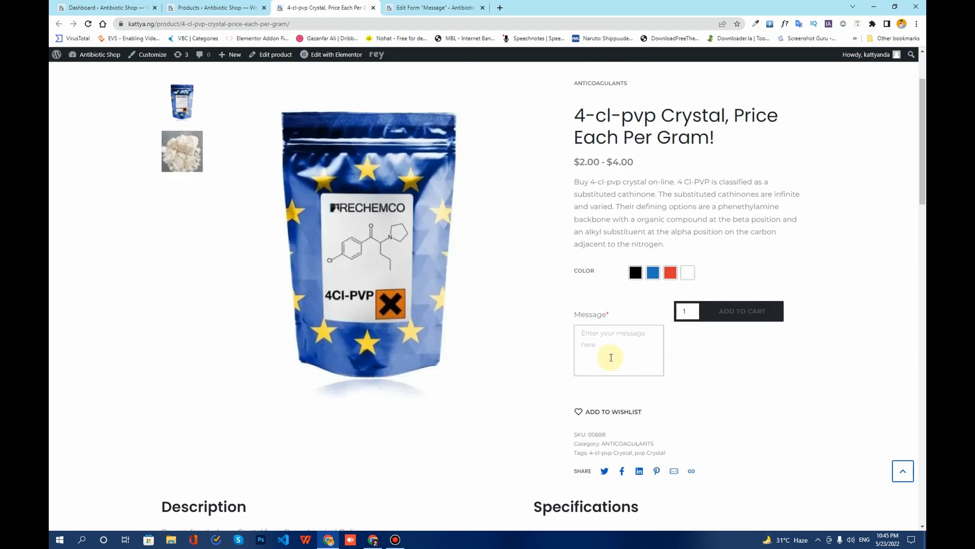
{"action": "mouse_move", "coordinate": [378, 60]}
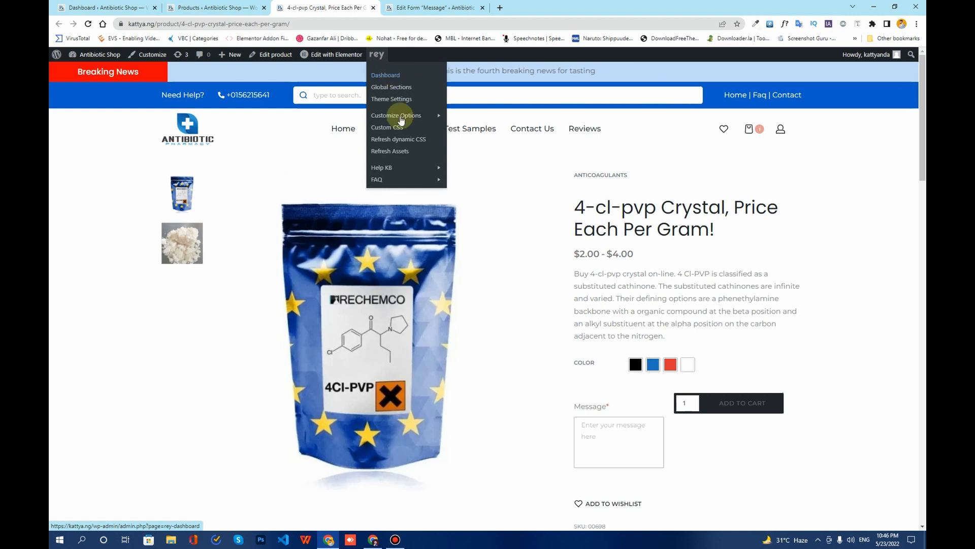
{"action": "scroll", "coordinate": [655, 218], "scroll_direction": "down", "scroll_amount": 3}
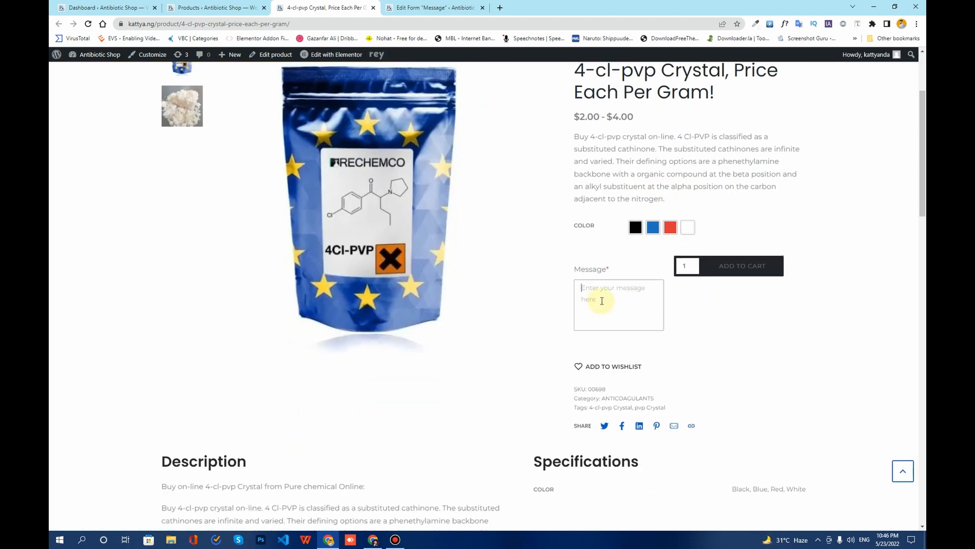
{"action": "scroll", "coordinate": [602, 301], "scroll_direction": "up", "scroll_amount": 3}
{"action": "scroll", "coordinate": [604, 300], "scroll_direction": "down", "scroll_amount": 4}
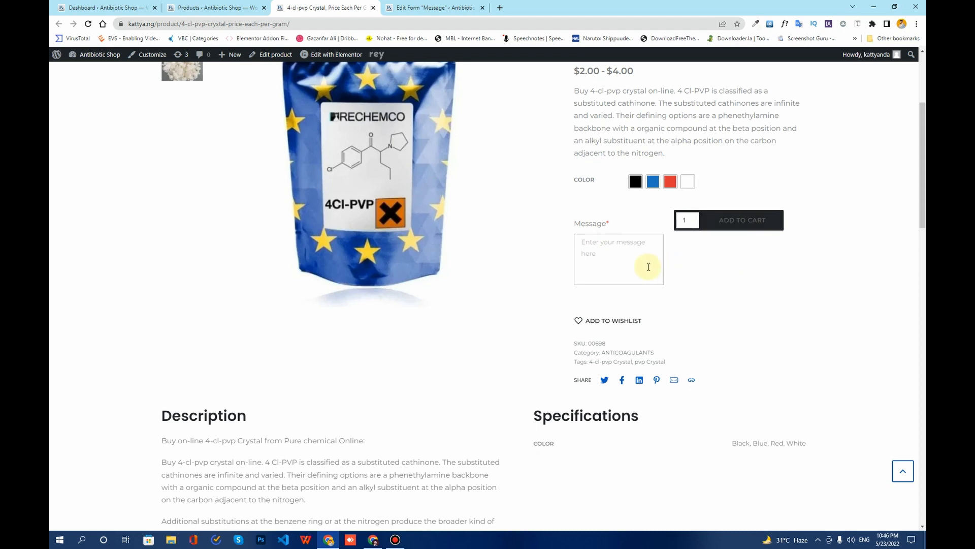
- Return to the Message form and add a date field below the message text area
{"action": "left_click", "coordinate": [104, 7]}
{"action": "left_click", "coordinate": [213, 8]}
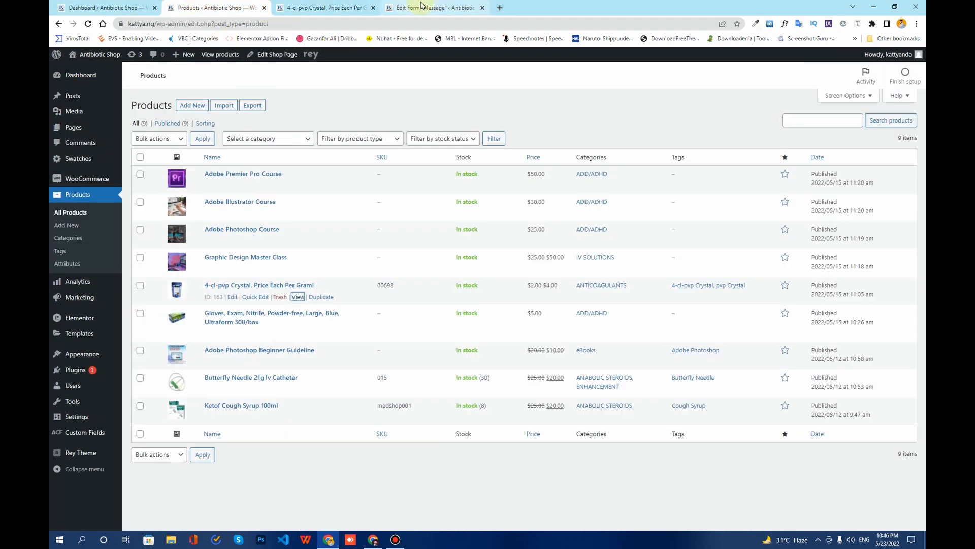
{"action": "left_click_drag", "start_coordinate": [420, 5], "coordinate": [327, 6]}
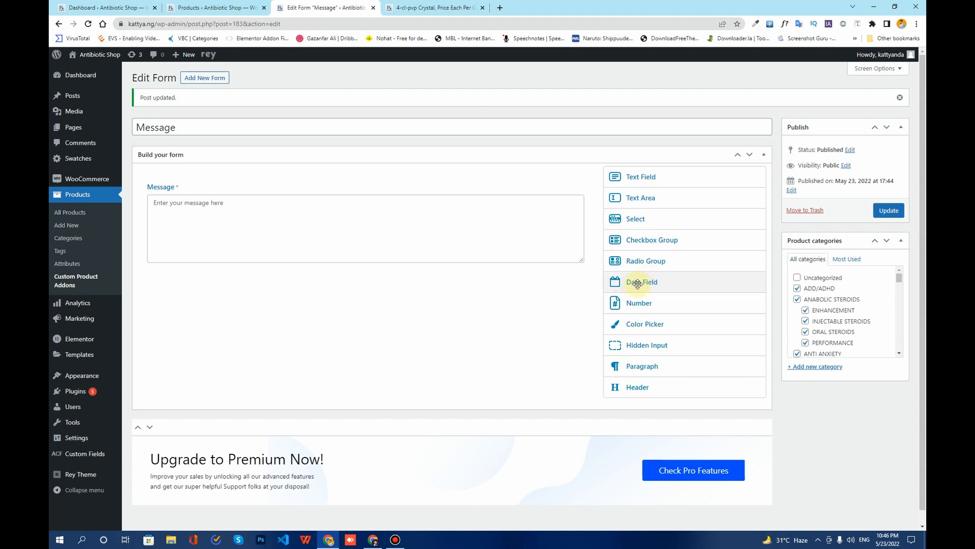
{"action": "left_click", "coordinate": [667, 284]}
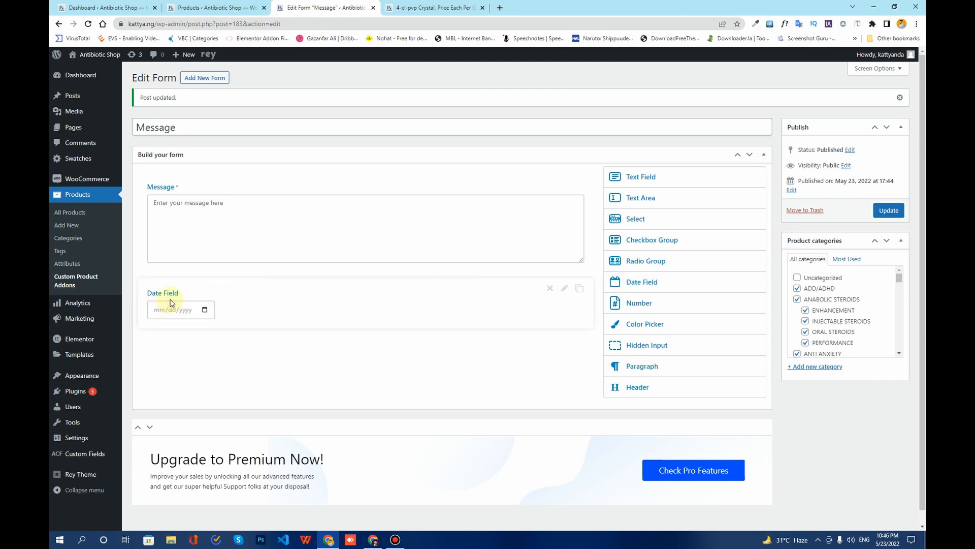
- Make the date field required and set its label to "Pick the Delivery Date"
{"action": "left_click", "coordinate": [566, 289]}
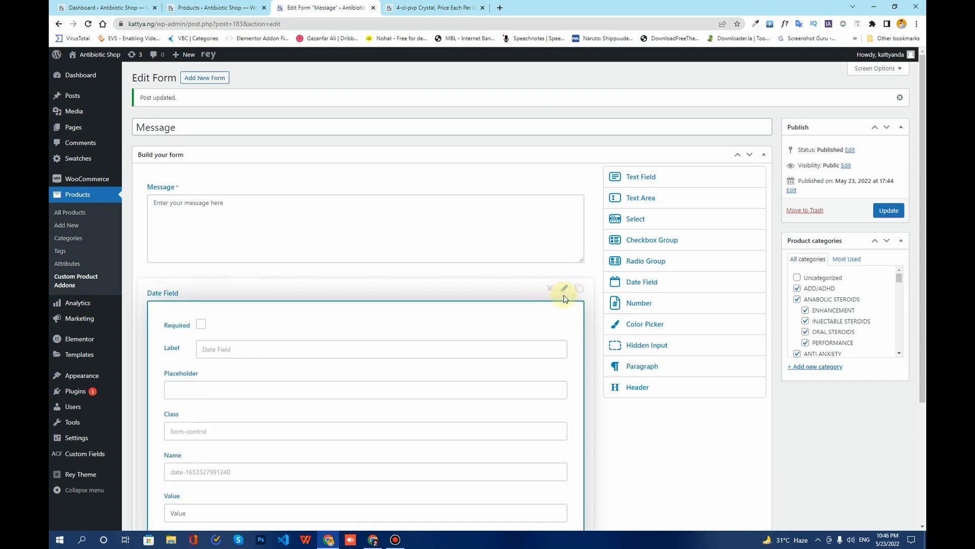
{"action": "scroll", "coordinate": [305, 287], "scroll_direction": "down", "scroll_amount": 2}
{"action": "left_click", "coordinate": [200, 234]}
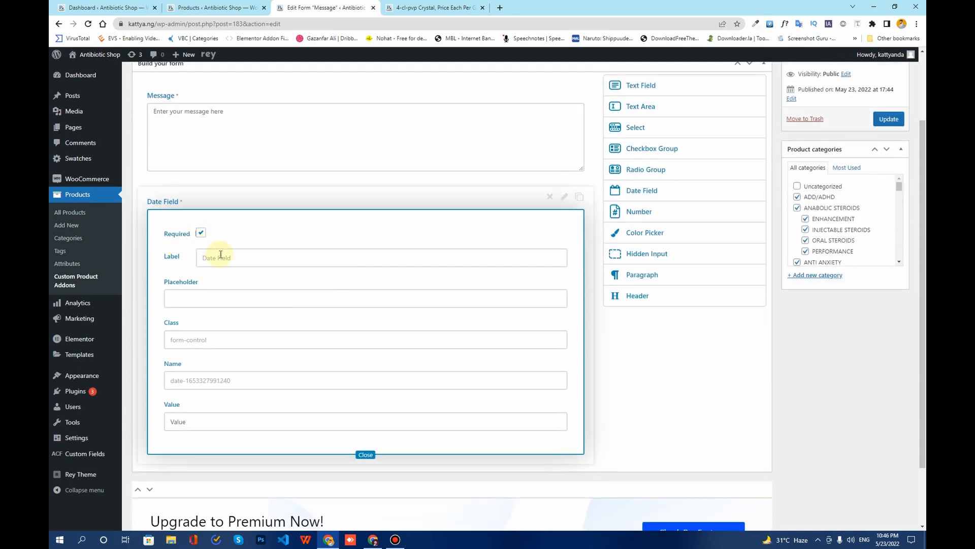
{"action": "left_click_drag", "start_coordinate": [247, 260], "coordinate": [197, 256]}
{"action": "type", "text": "Pick the Delivery Date"}
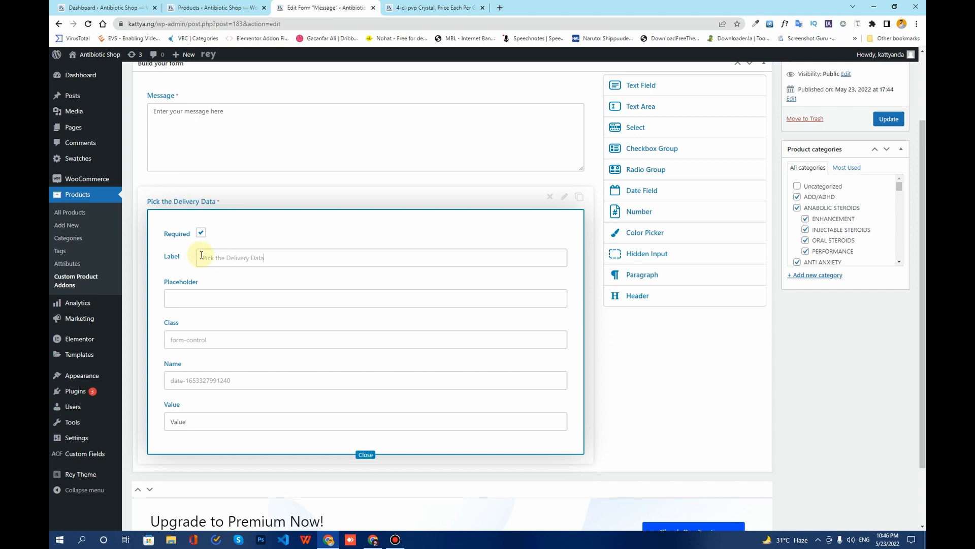
{"action": "left_click", "coordinate": [187, 298]}
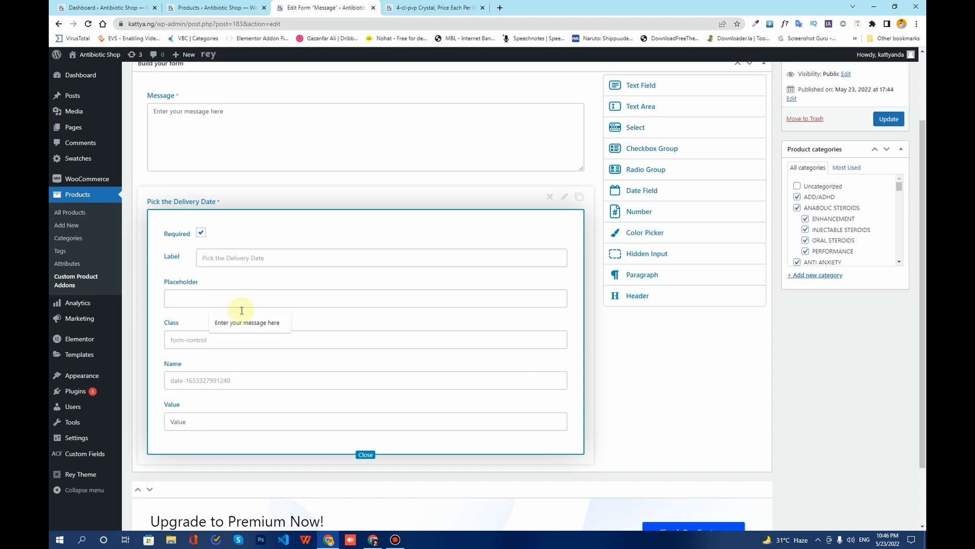
{"action": "left_click", "coordinate": [181, 422]}
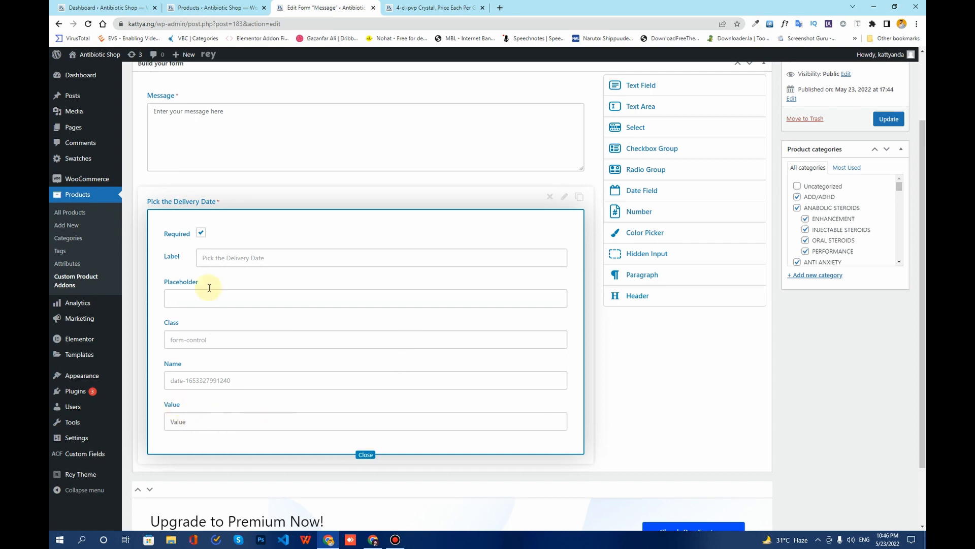
- Update the form and reload the product page to check the delivery date field
{"action": "scroll", "coordinate": [380, 403], "scroll_direction": "down", "scroll_amount": 2}
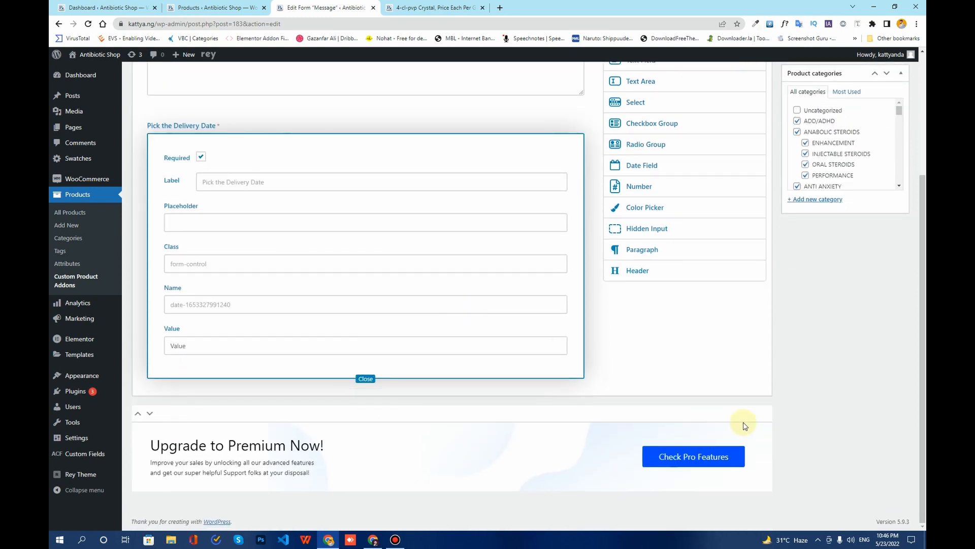
{"action": "scroll", "coordinate": [744, 424], "scroll_direction": "up", "scroll_amount": 4}
{"action": "left_click", "coordinate": [890, 211]}
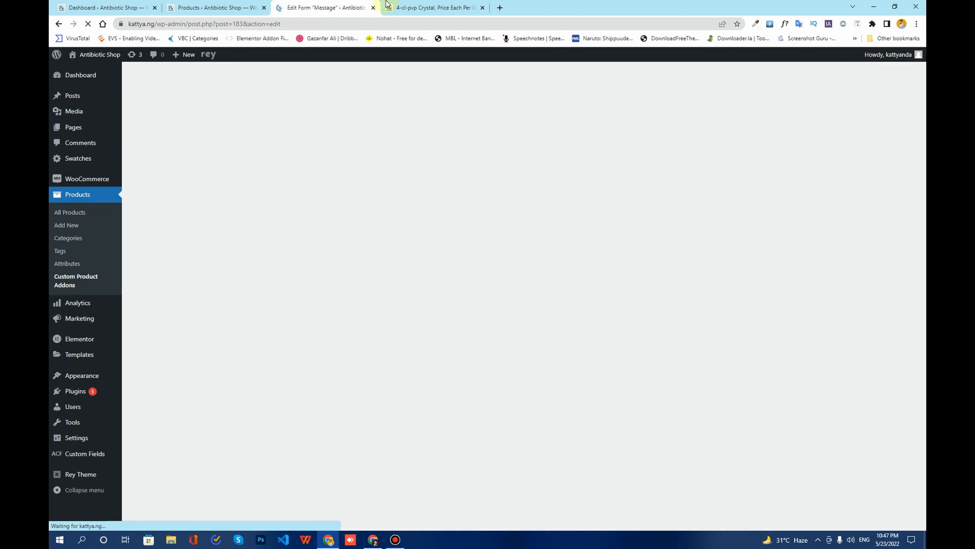
{"action": "key", "text": "ctrl+Tab"}
{"action": "left_click", "coordinate": [88, 24]}
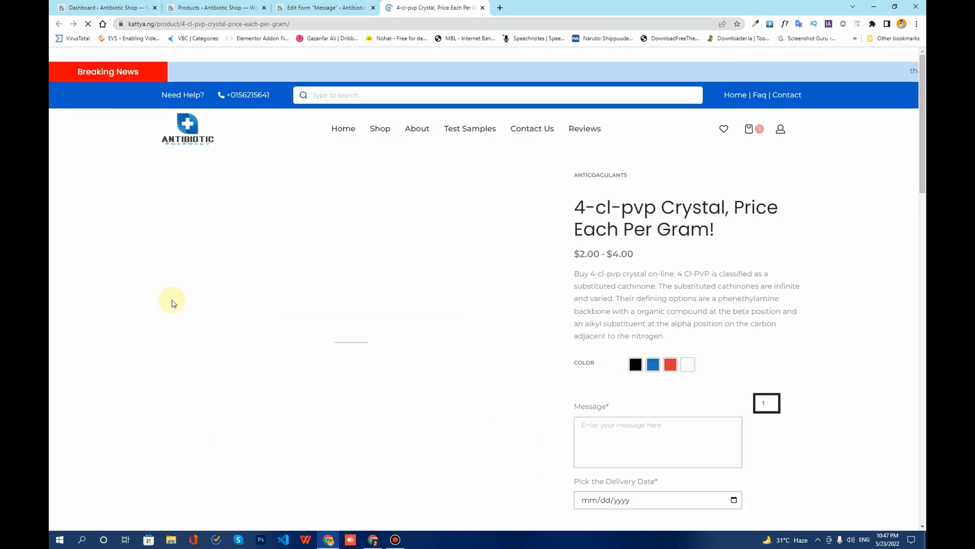
{"action": "scroll", "coordinate": [640, 364], "scroll_direction": "down", "scroll_amount": 2}
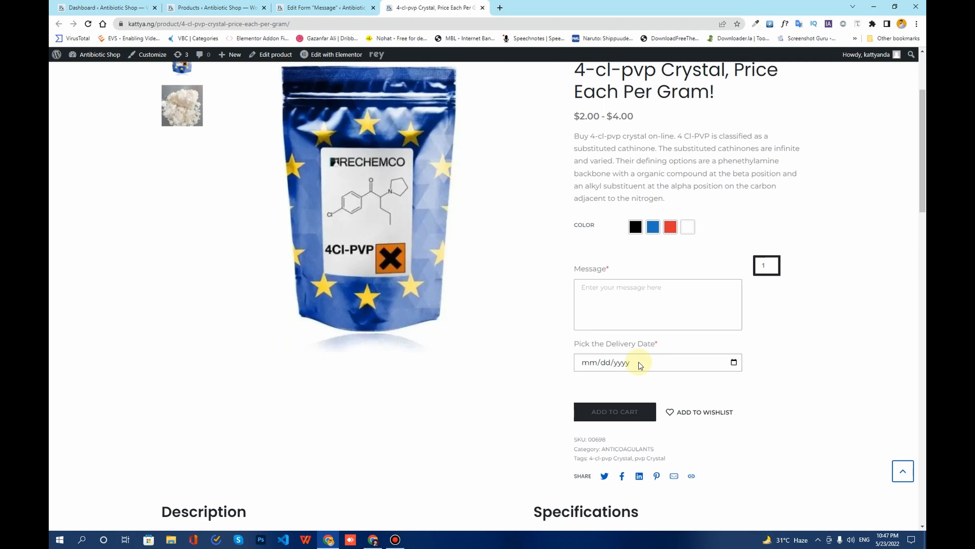
- Try the delivery date picker on the product page by choosing May 24, 2022
{"action": "left_click", "coordinate": [693, 361]}
{"action": "left_click", "coordinate": [617, 364]}
{"action": "left_click", "coordinate": [734, 362]}
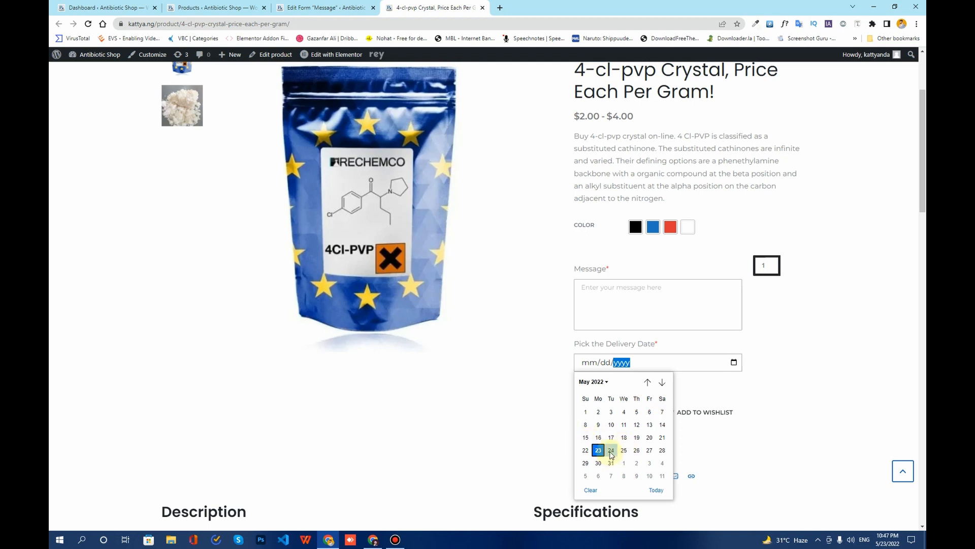
{"action": "left_click", "coordinate": [611, 450]}
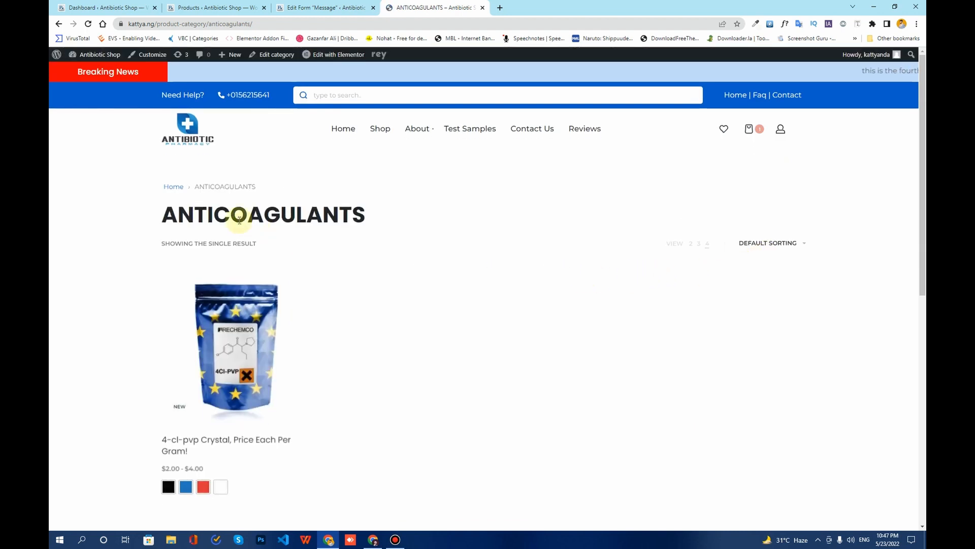
- Reopen the product page from the ANTICOAGULANTS category listing and bring its custom fields into view
{"action": "scroll", "coordinate": [239, 220], "scroll_direction": "down", "scroll_amount": 3}
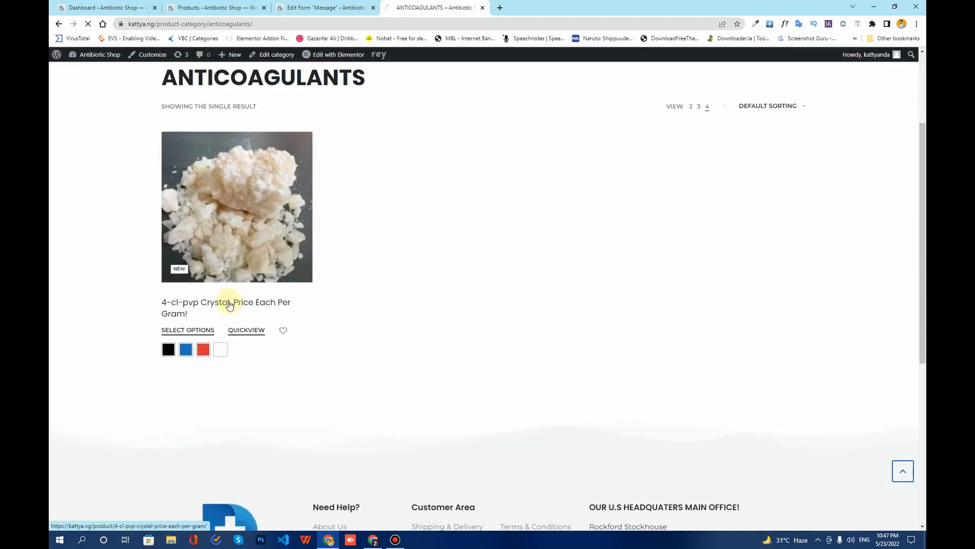
{"action": "left_click", "coordinate": [246, 330]}
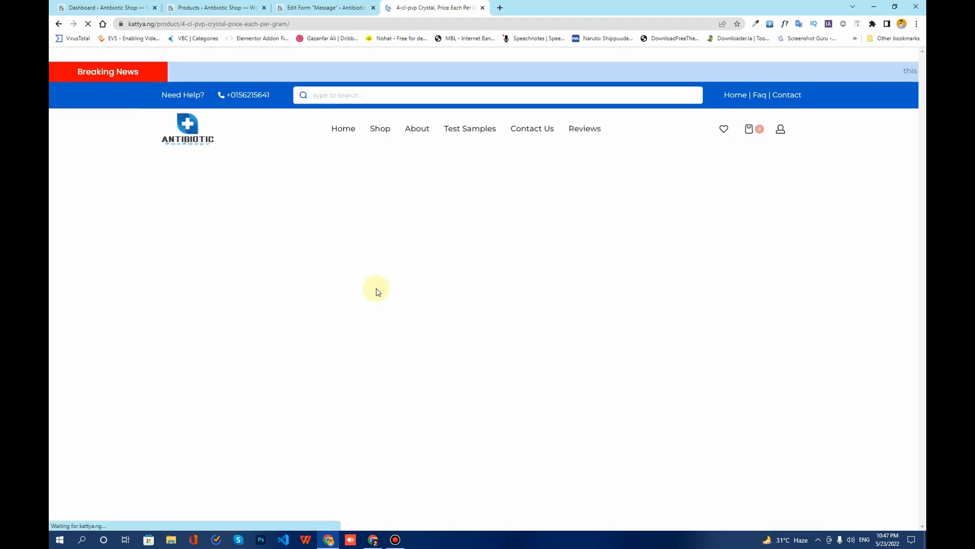
{"action": "scroll", "coordinate": [590, 262], "scroll_direction": "down", "scroll_amount": 3}
{"action": "scroll", "coordinate": [591, 262], "scroll_direction": "down", "scroll_amount": 2}
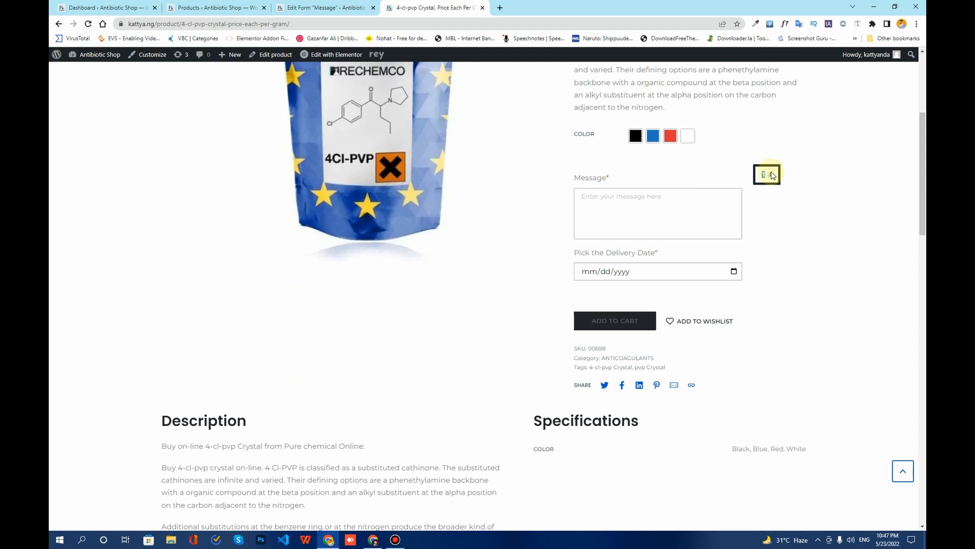
- Select the Blue color variation and enter "Test" in the message field
{"action": "left_click", "coordinate": [654, 136]}
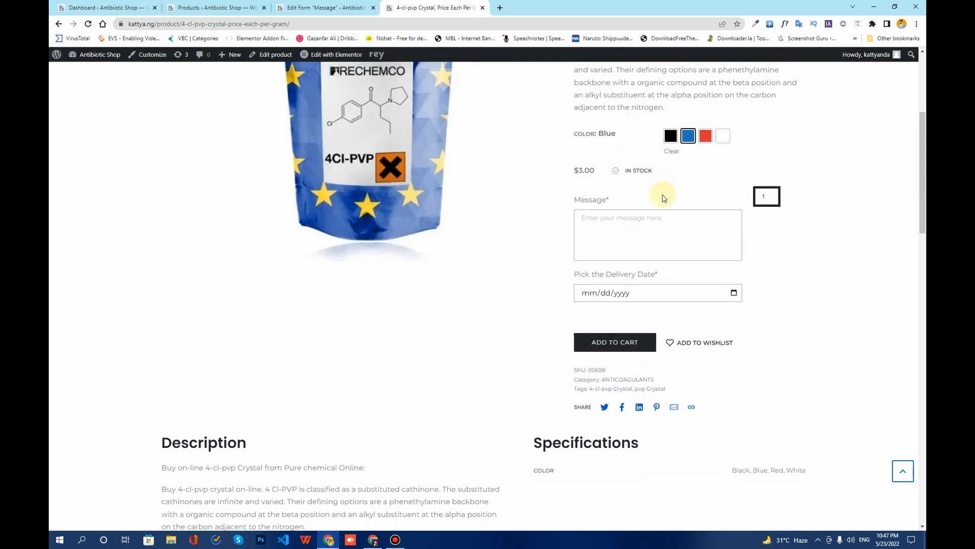
{"action": "left_click", "coordinate": [596, 226]}
{"action": "type", "text": "Test"}
- Set the delivery date to 05/18/2022 and add the product to the cart
{"action": "left_click", "coordinate": [734, 292]}
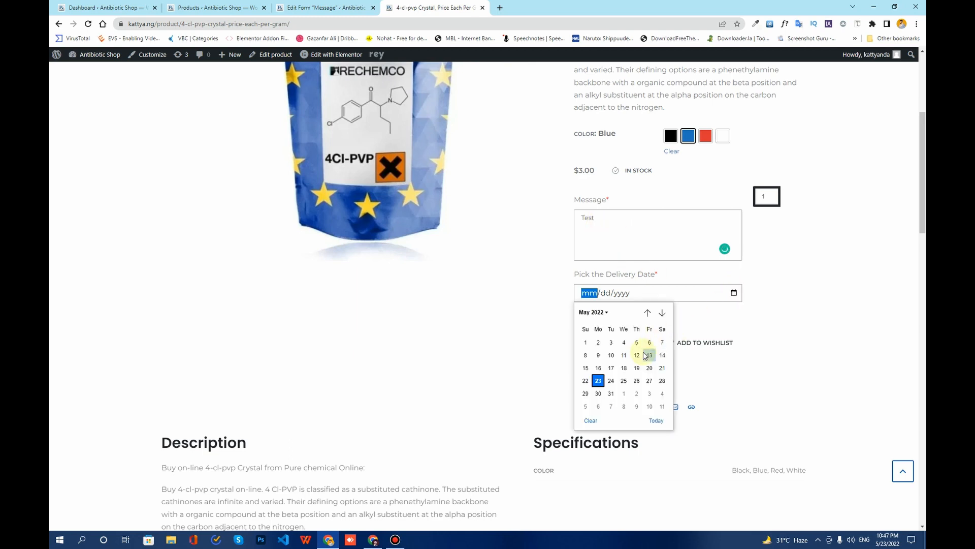
{"action": "left_click", "coordinate": [624, 367]}
{"action": "left_click", "coordinate": [624, 342]}
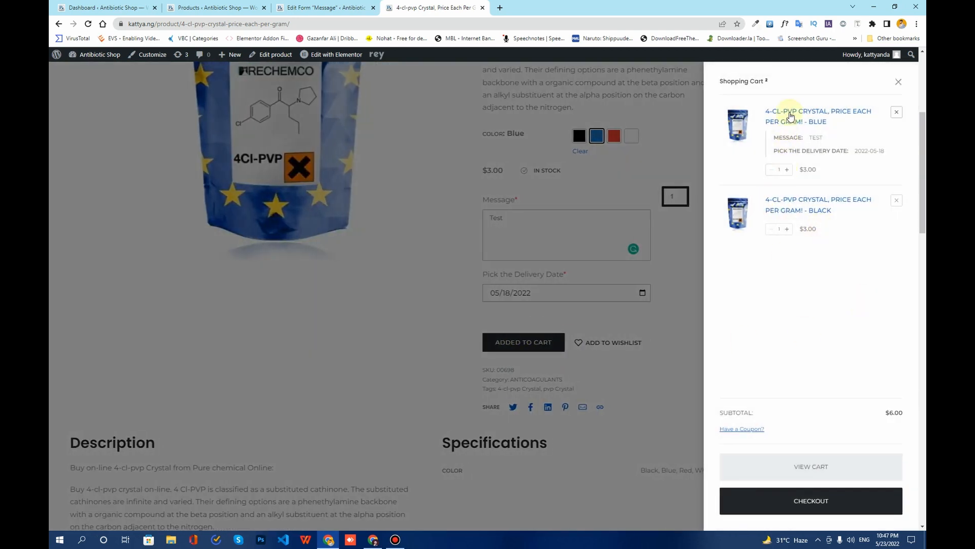
- Check the message and delivery date listed for the Blue item in the shopping cart, and close the cart
{"action": "left_click_drag", "start_coordinate": [800, 138], "coordinate": [833, 138]}
{"action": "left_click_drag", "start_coordinate": [888, 151], "coordinate": [774, 152]}
{"action": "left_click_drag", "start_coordinate": [892, 151], "coordinate": [855, 150]}
{"action": "left_click", "coordinate": [899, 82]}
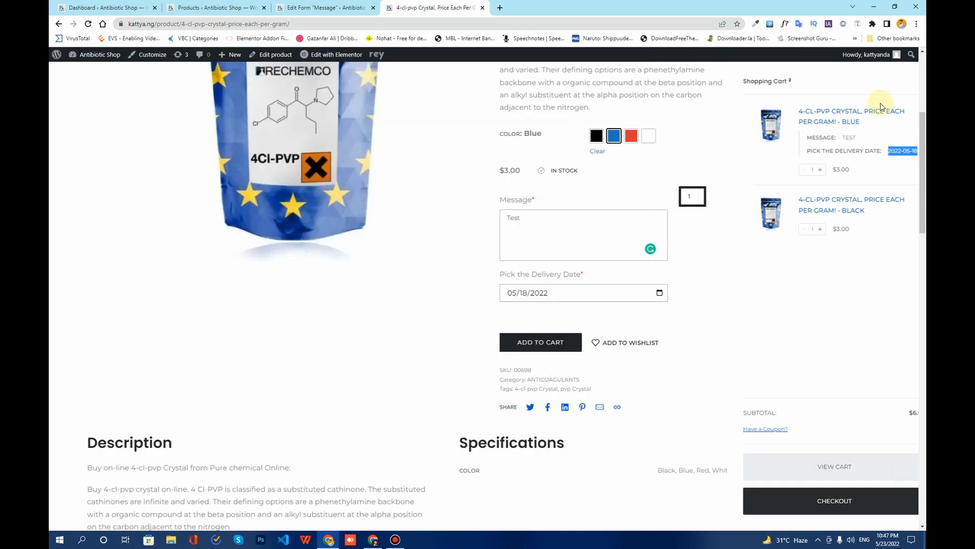
{"action": "left_click", "coordinate": [203, 7]}
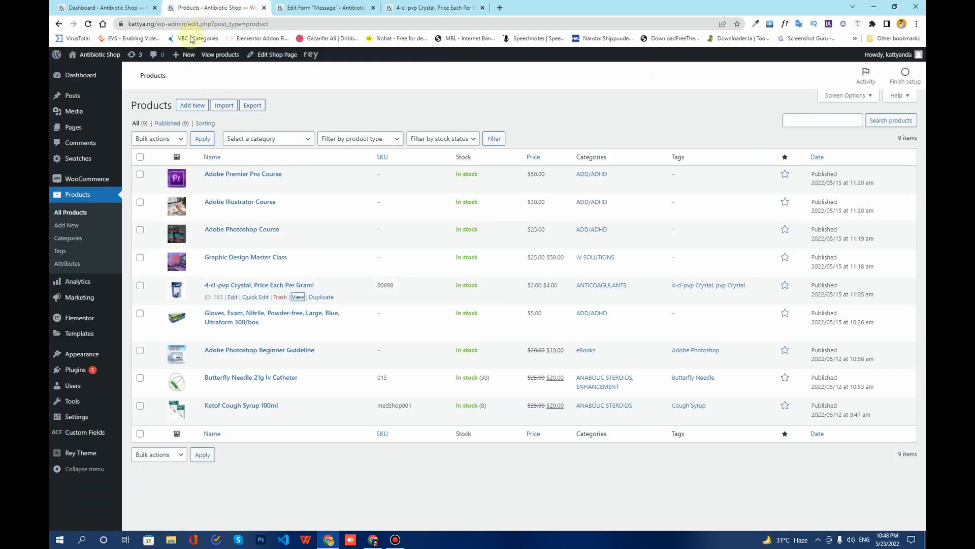
{"action": "left_click", "coordinate": [102, 7]}
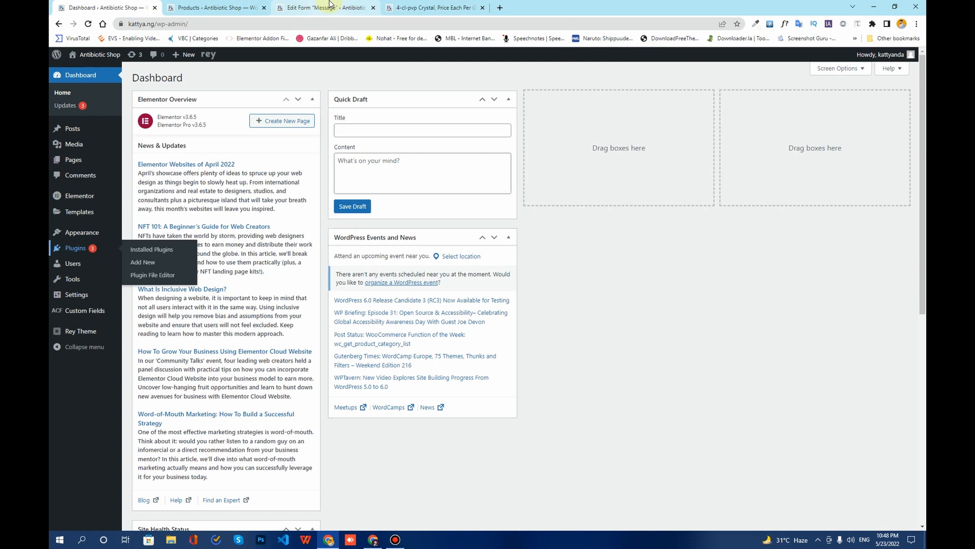
{"action": "left_click", "coordinate": [406, 7]}
{"action": "scroll", "coordinate": [513, 257], "scroll_direction": "up", "scroll_amount": 1}
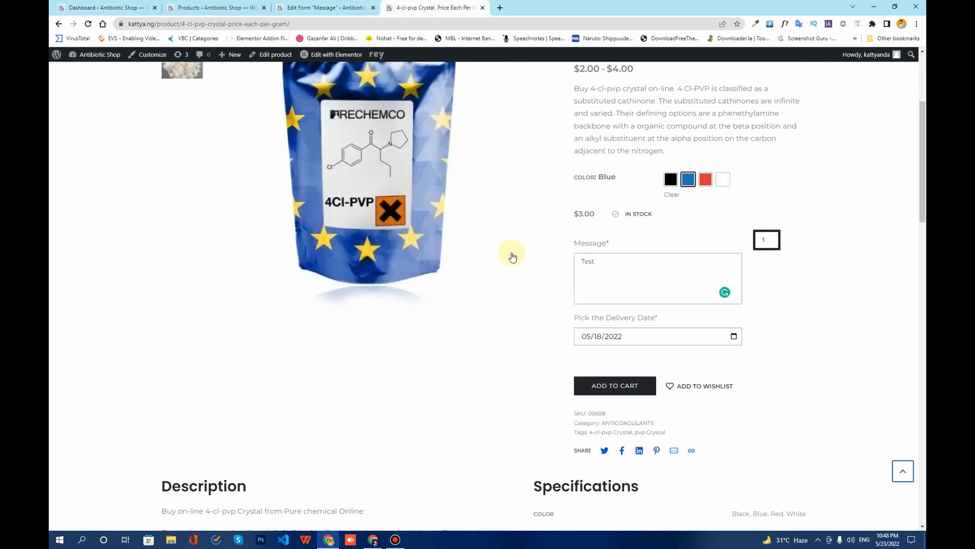
{"action": "scroll", "coordinate": [513, 257], "scroll_direction": "up", "scroll_amount": 4}
{"action": "scroll", "coordinate": [668, 244], "scroll_direction": "down", "scroll_amount": 2}
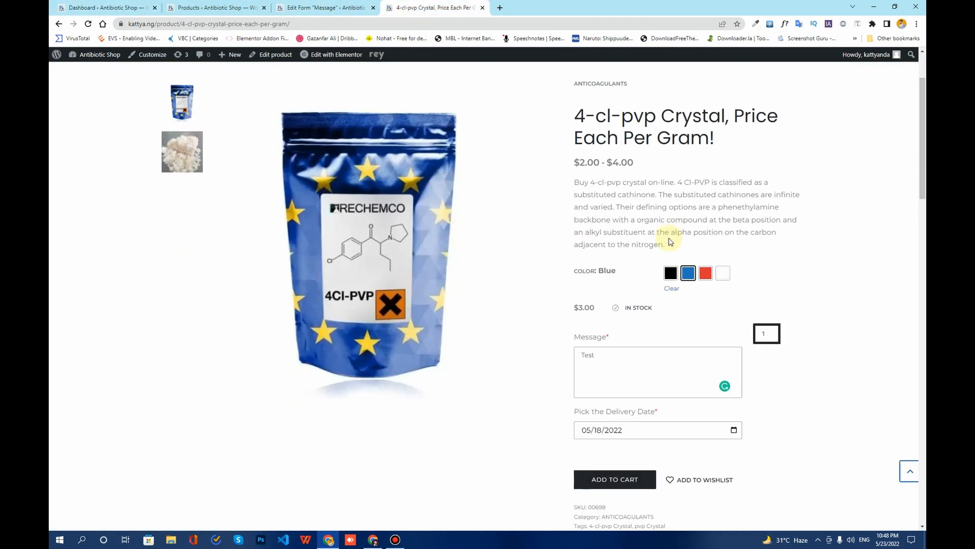